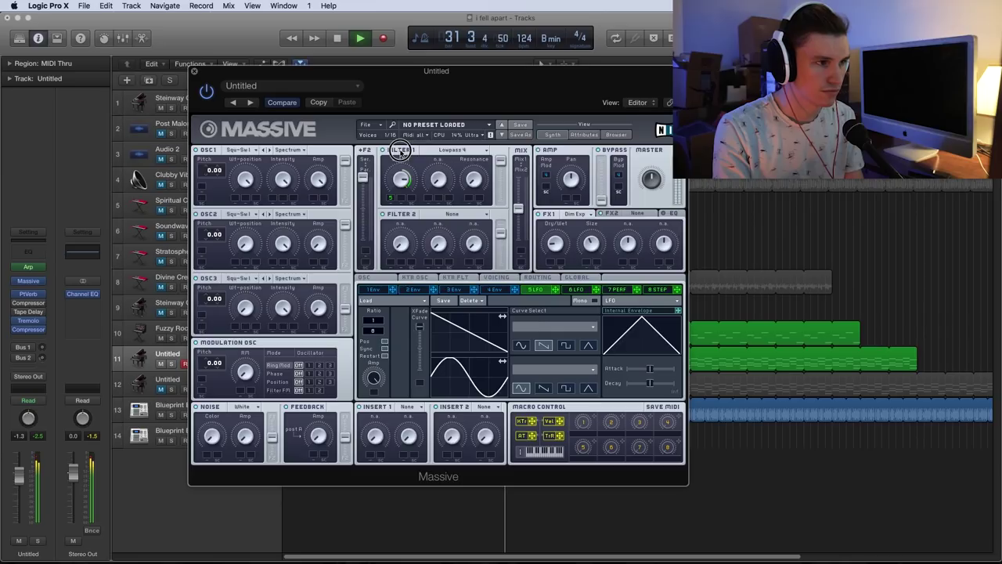
Lower the Filter 1 cutoff in track 11's Massive instrument during playback, stop playback and close the plug-in.
drag(400, 150, 403, 195)
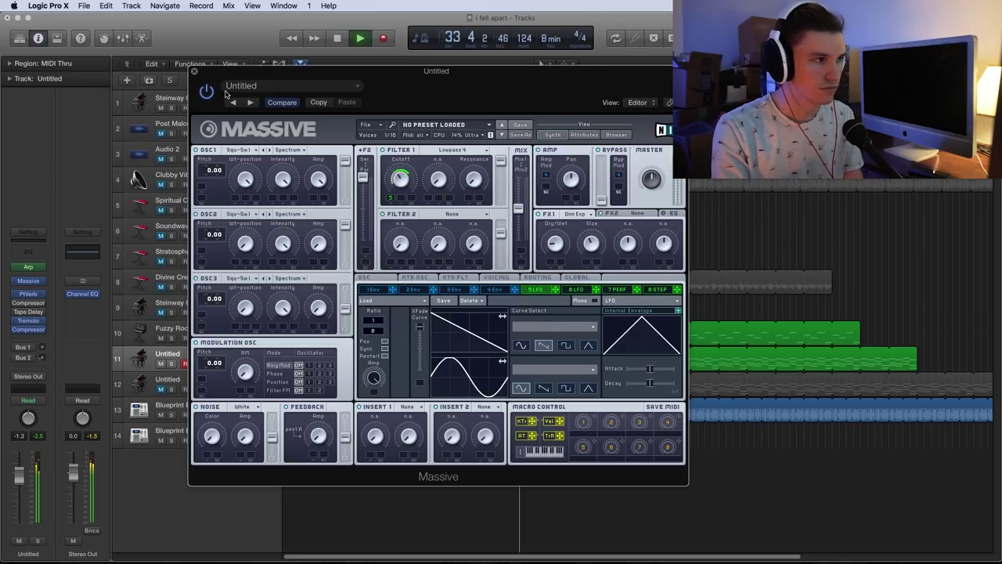
click(195, 71)
key(space)
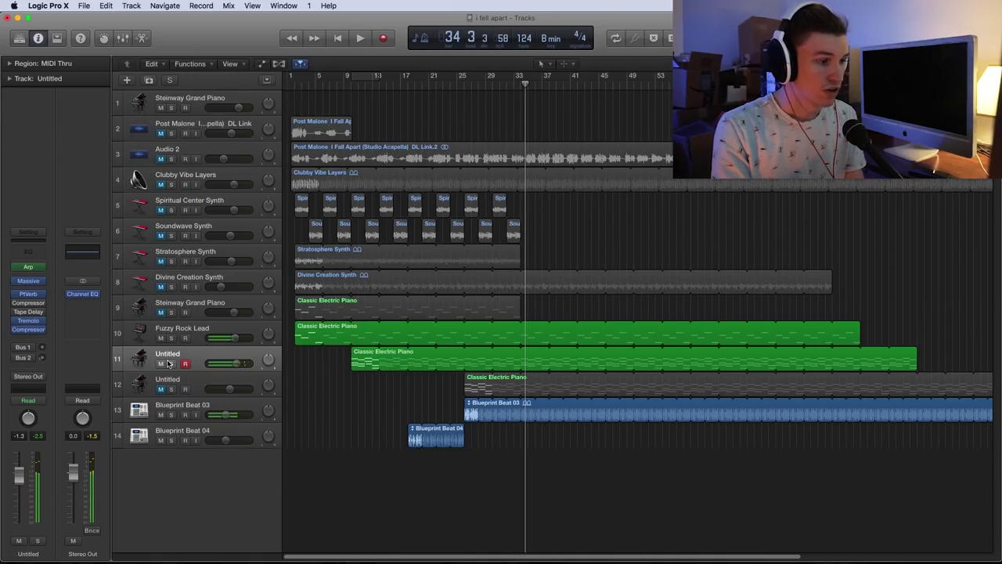
Mute track 11, unmute track 12, and open track 12's Massive instrument while the song plays.
click(161, 363)
click(161, 390)
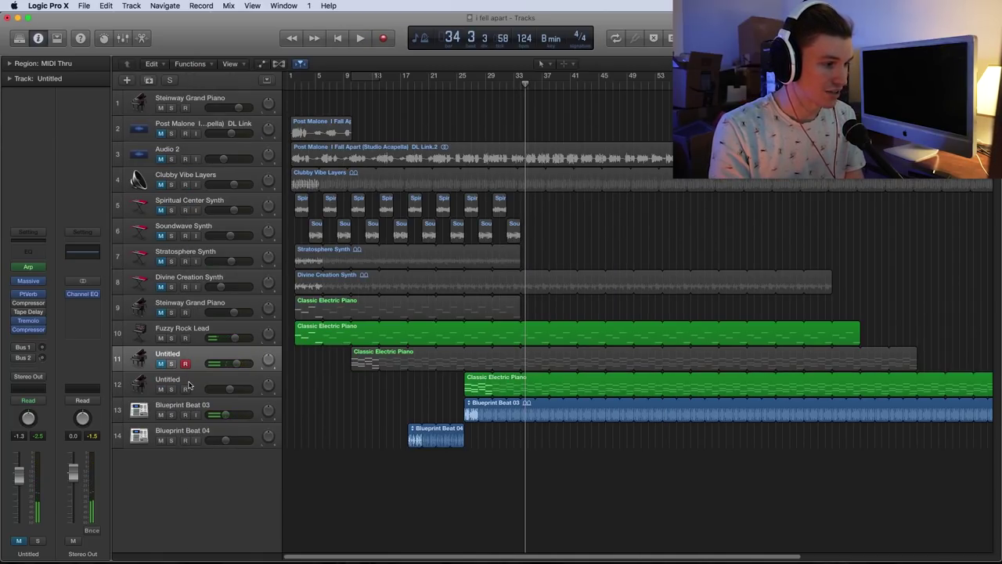
click(188, 381)
key(space)
click(29, 281)
click(28, 280)
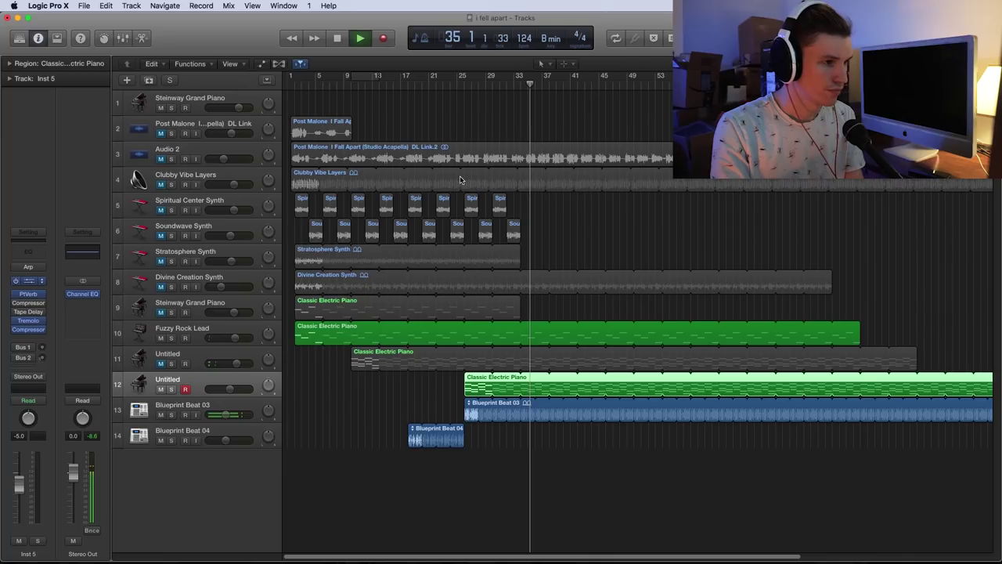
Adjust the Filter 1 cutoff in track 12's Massive, close the plug-in with playback stopped, and mute track 12.
mouse_move(593, 330)
mouse_down()
mouse_move(595, 270)
mouse_move(591, 330)
mouse_up()
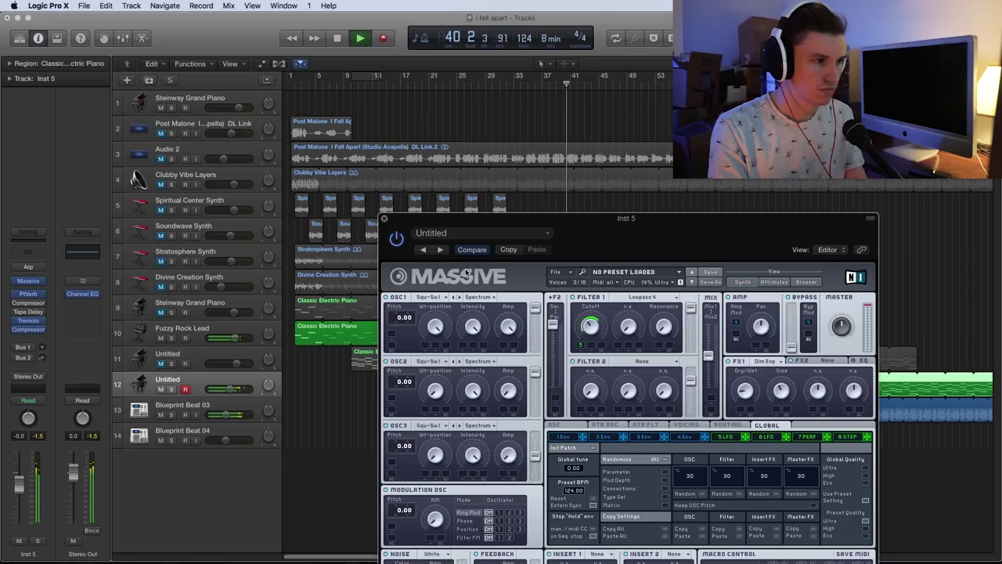
key(space)
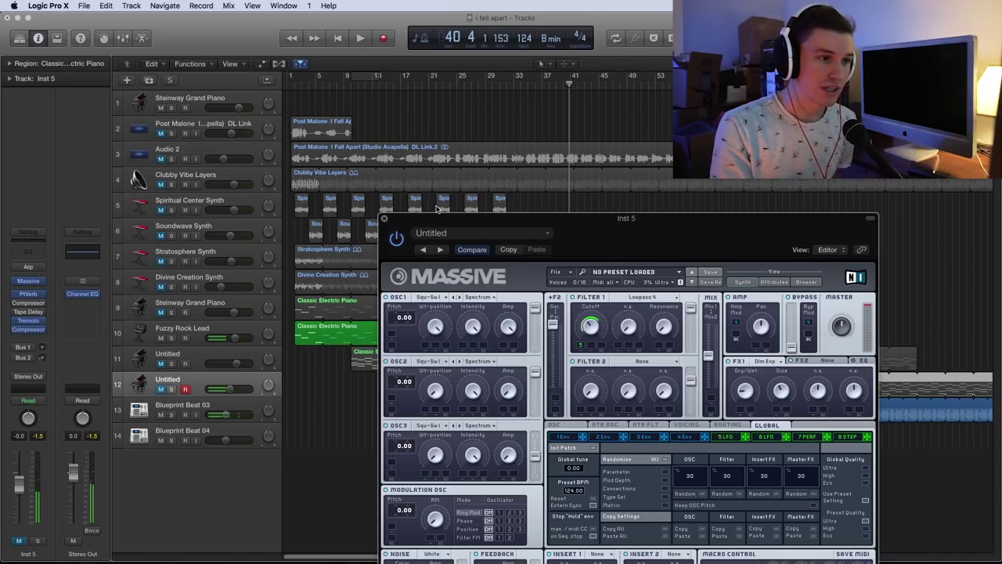
click(384, 219)
click(341, 420)
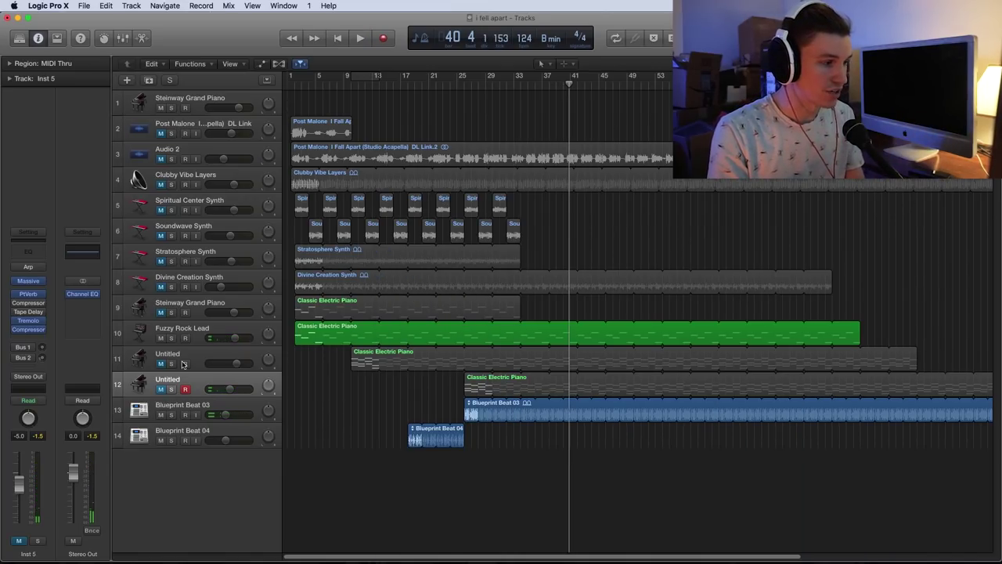
Add a new software instrument track directly below track 11.
click(195, 361)
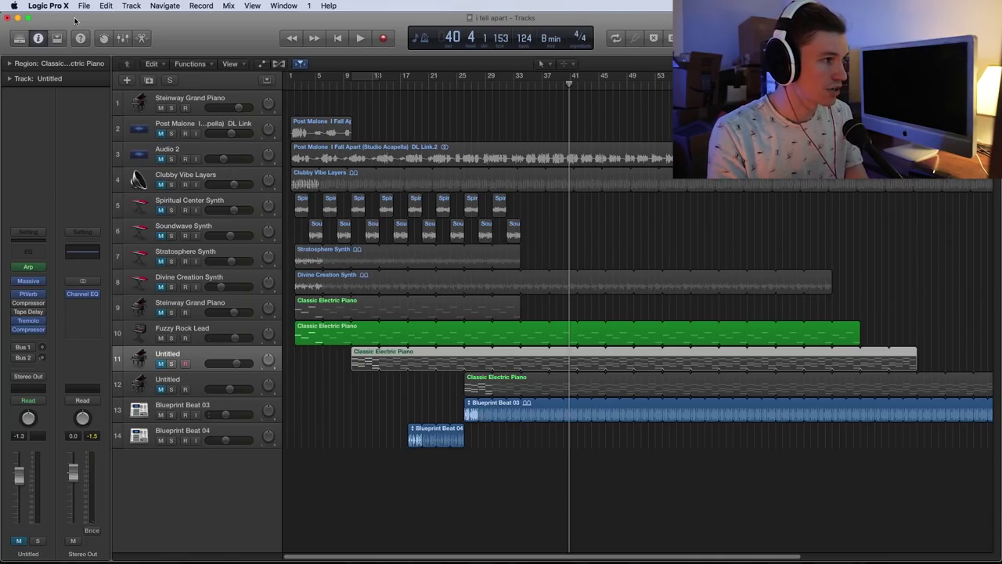
click(131, 5)
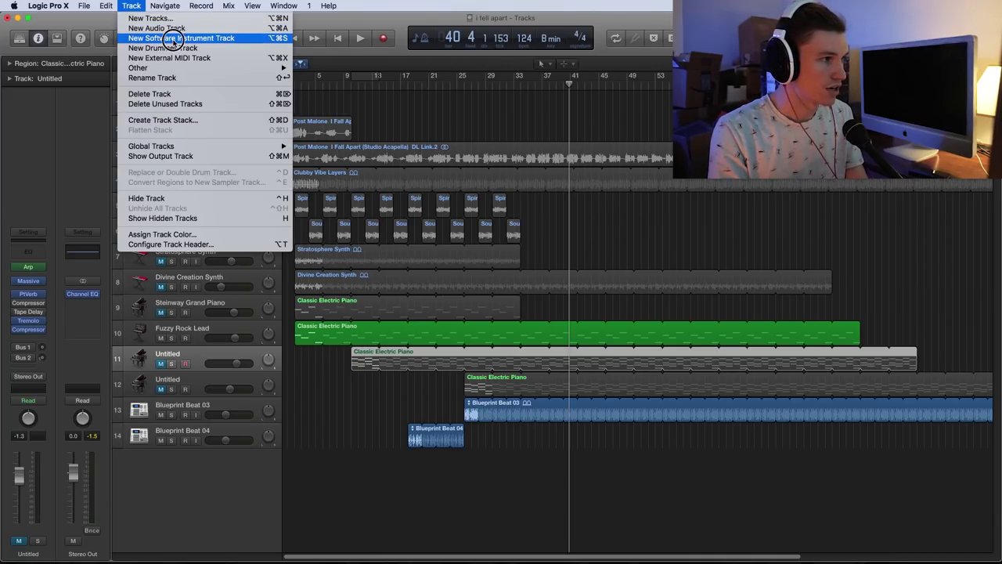
click(380, 101)
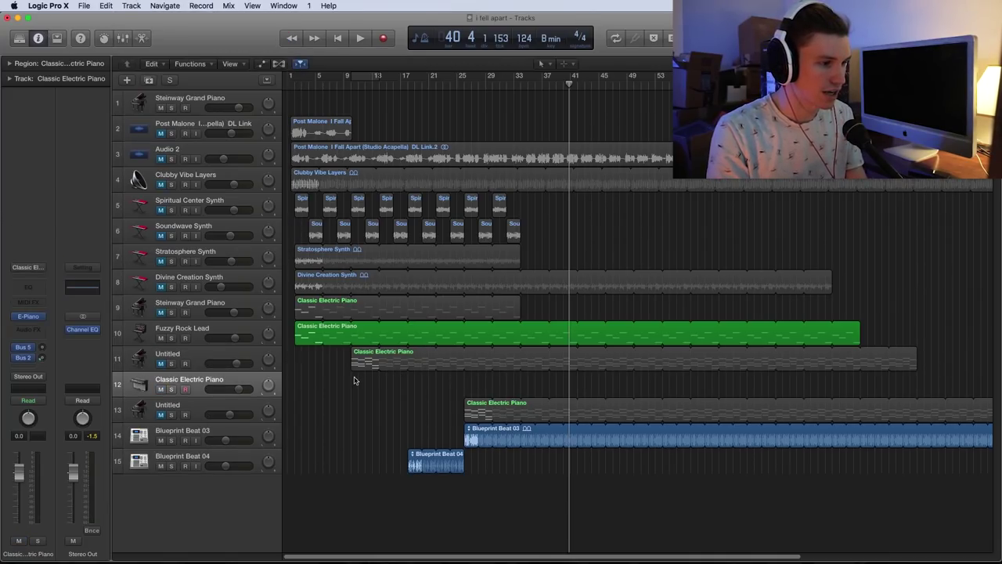
Copy track 11's Classic Electric Piano region onto the new track 12, starting at bar 10.
click(360, 369)
click(375, 392)
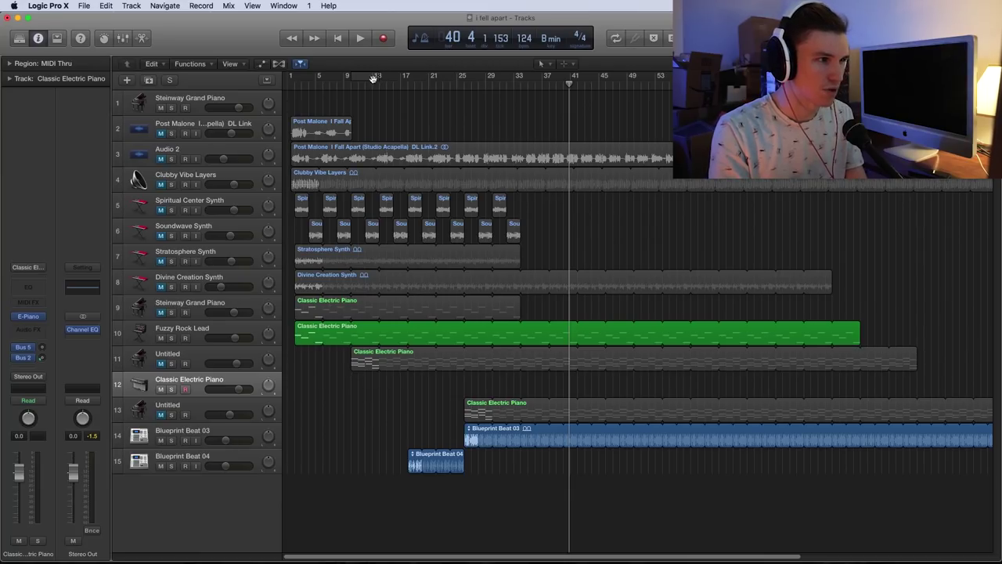
click(360, 86)
click(352, 87)
key(super+v)
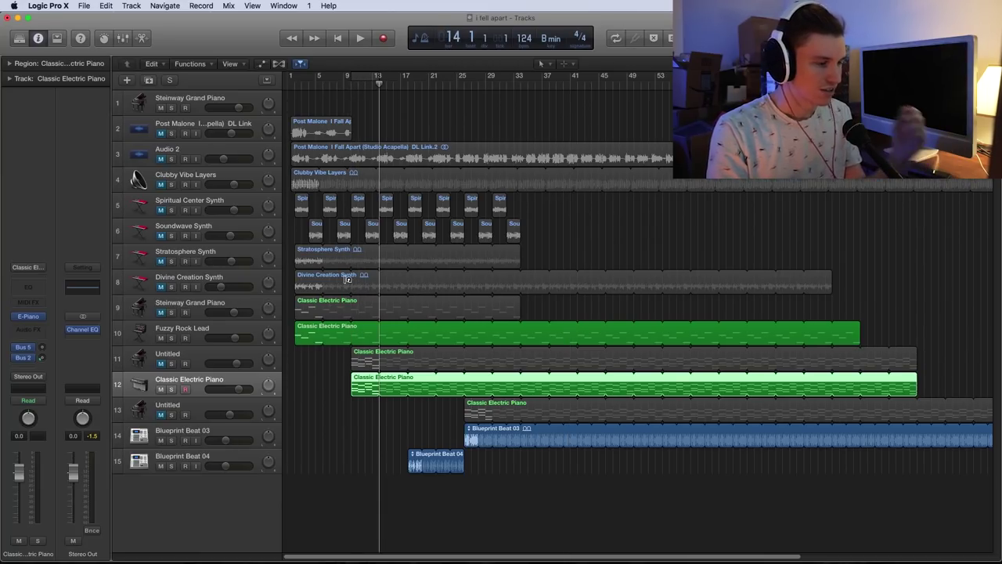
click(341, 407)
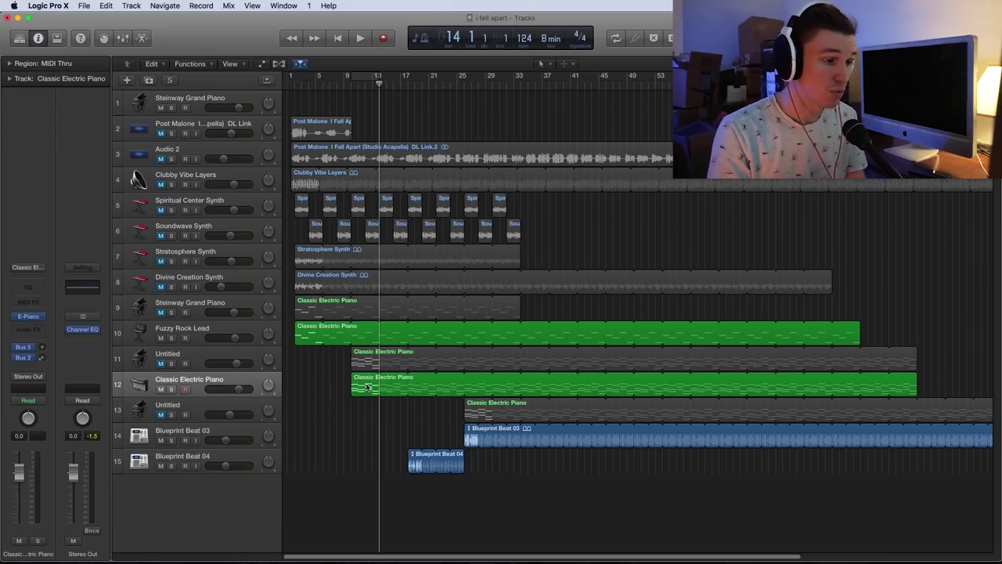
Open the pasted region in the Piano Roll and audition it from bar 10 with cycle playback enabled.
click(366, 386)
double_click(365, 385)
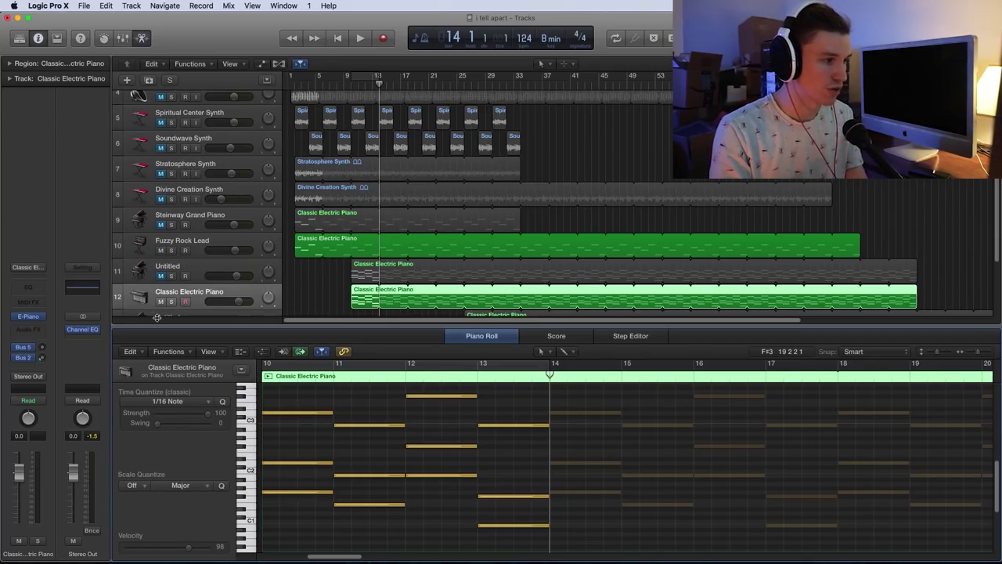
click(350, 75)
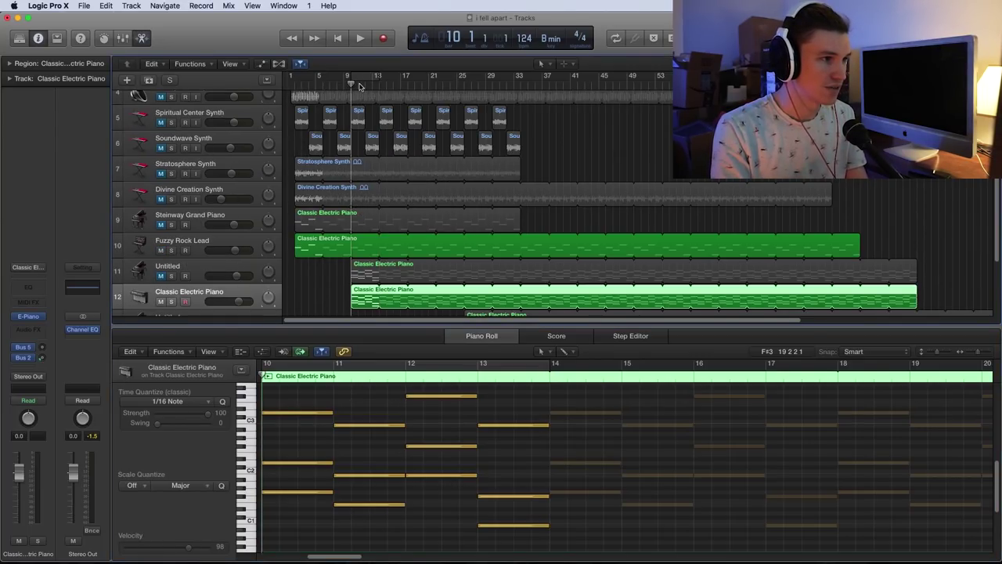
click(616, 39)
key(space)
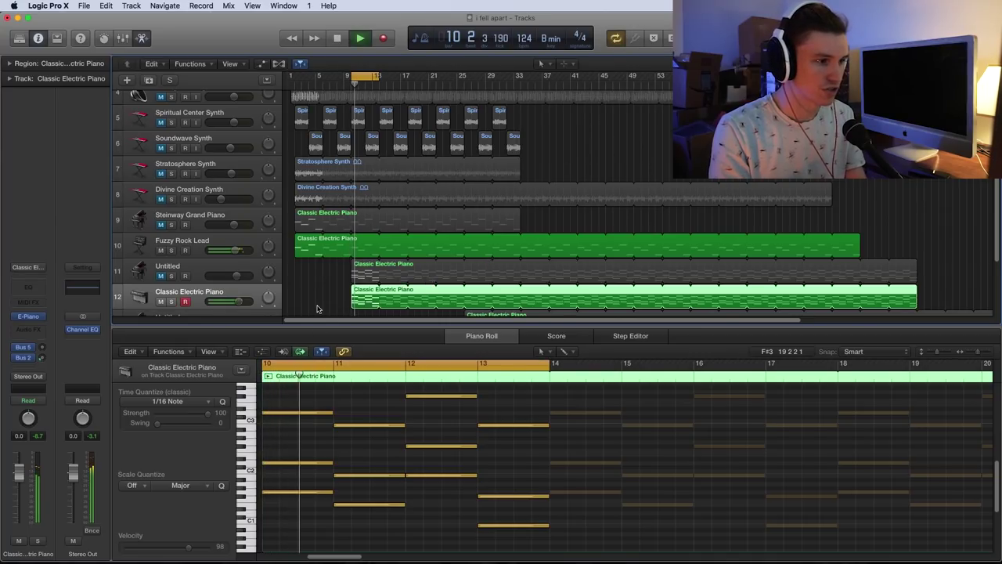
key(space)
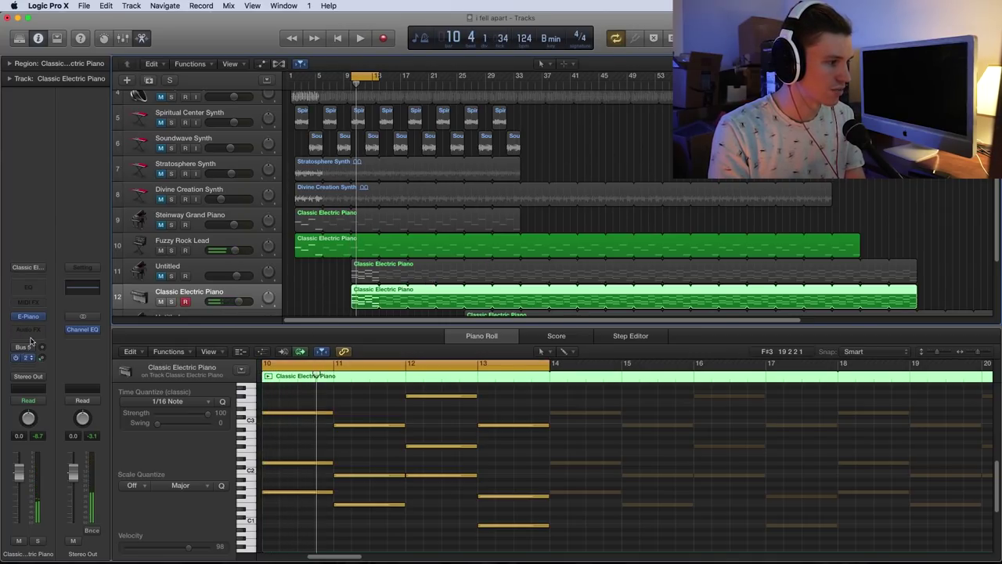
Replace the new track's E-Piano instrument with Massive from the Native Instruments AU instruments.
click(28, 316)
mouse_move(78, 524)
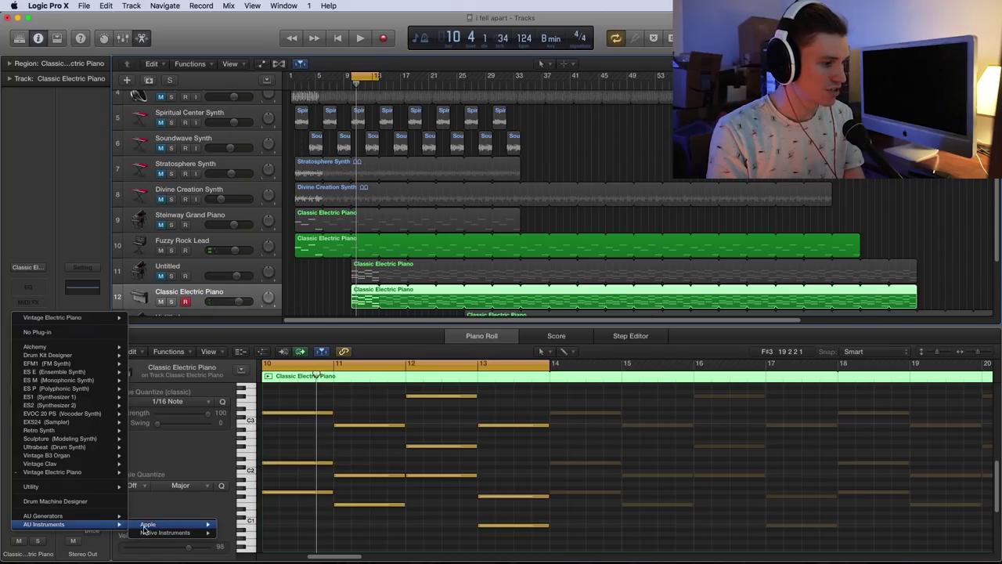
mouse_move(166, 533)
click(236, 533)
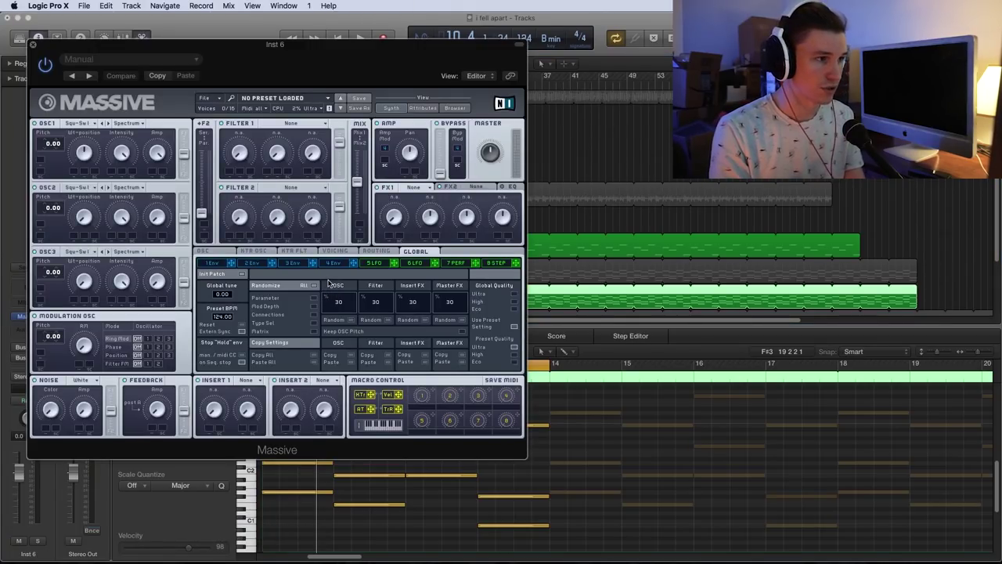
Raise OSC1's output fader and the +F2 Ser/Par slider to the top, leaving OSC1 on the Square-Saw I wavetable.
drag(184, 153, 184, 81)
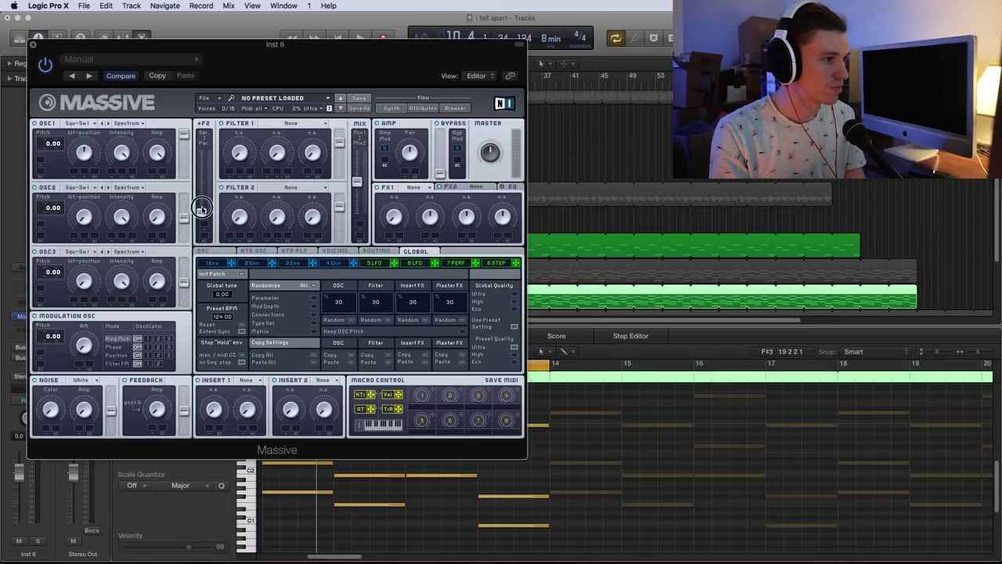
drag(201, 209, 202, 149)
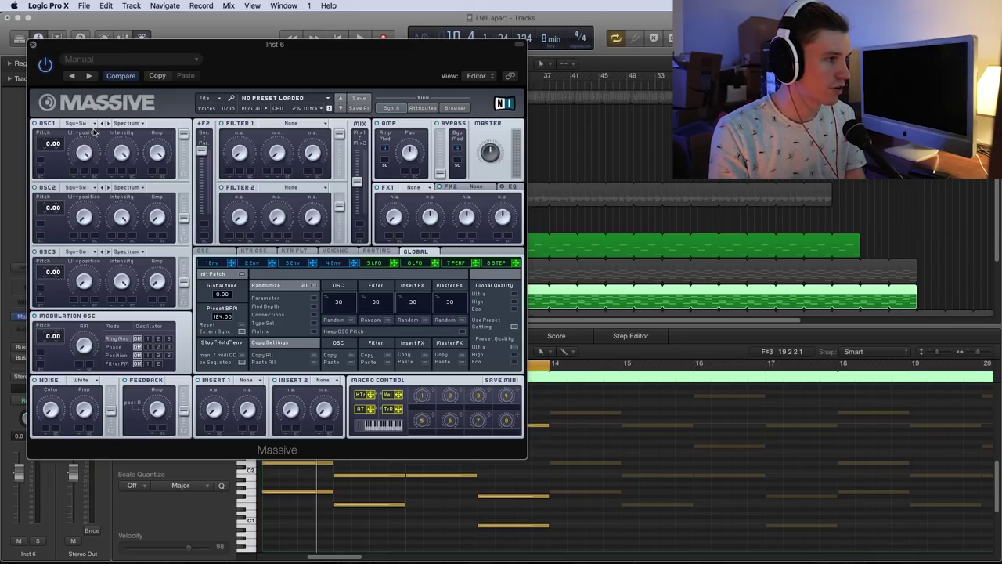
click(89, 124)
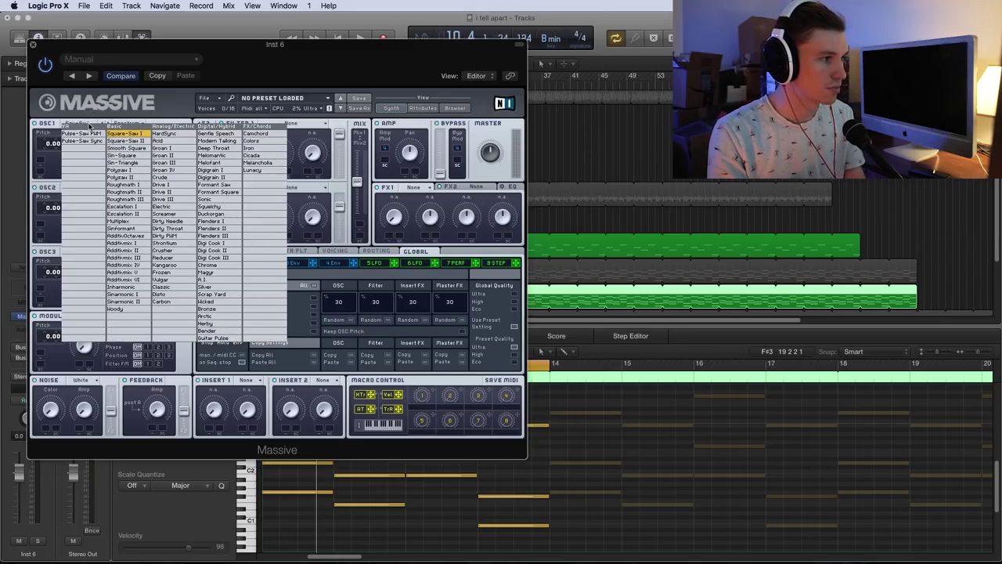
click(92, 121)
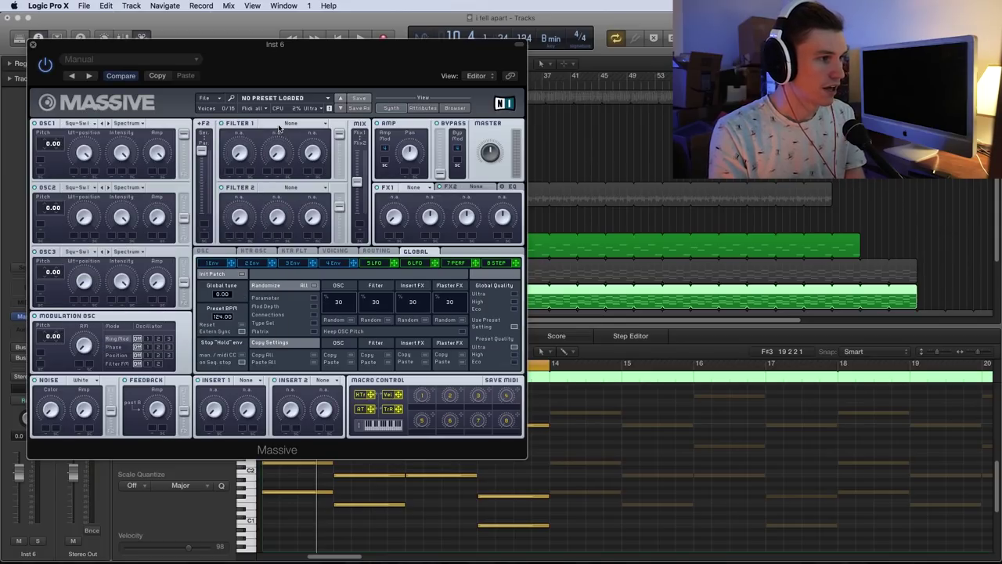
Set Filter 1 to Lowpass 4 and turn the decay level of envelope 4 up fully.
click(279, 126)
click(278, 131)
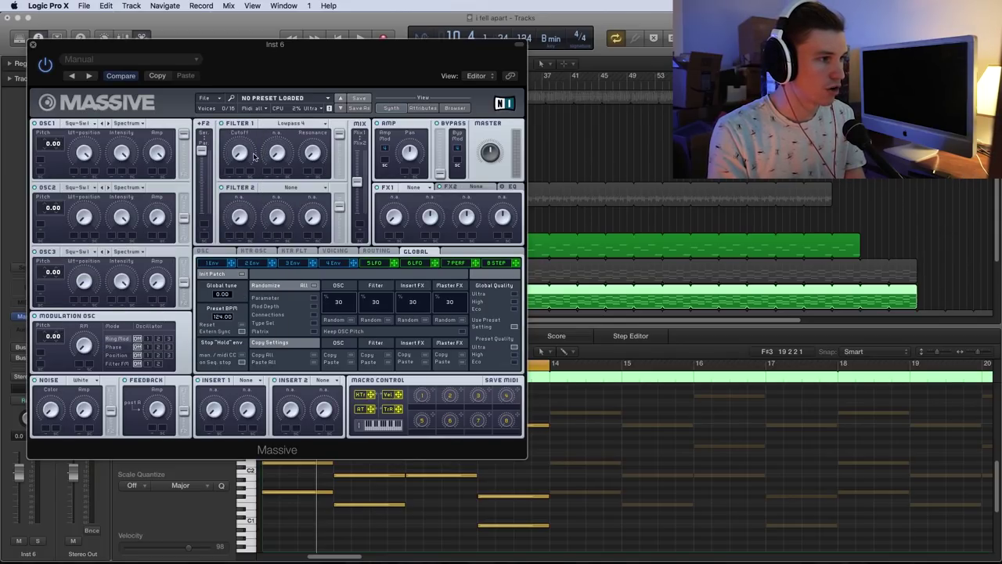
click(335, 264)
drag(343, 356, 352, 229)
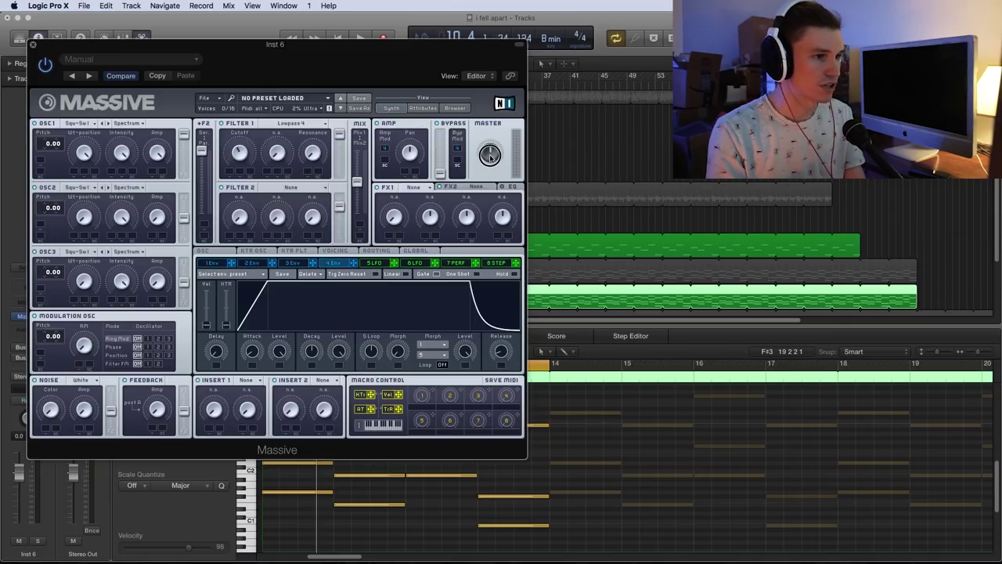
Sweep the Filter 1 cutoff while the loop plays and leave it at about halfway.
key(space)
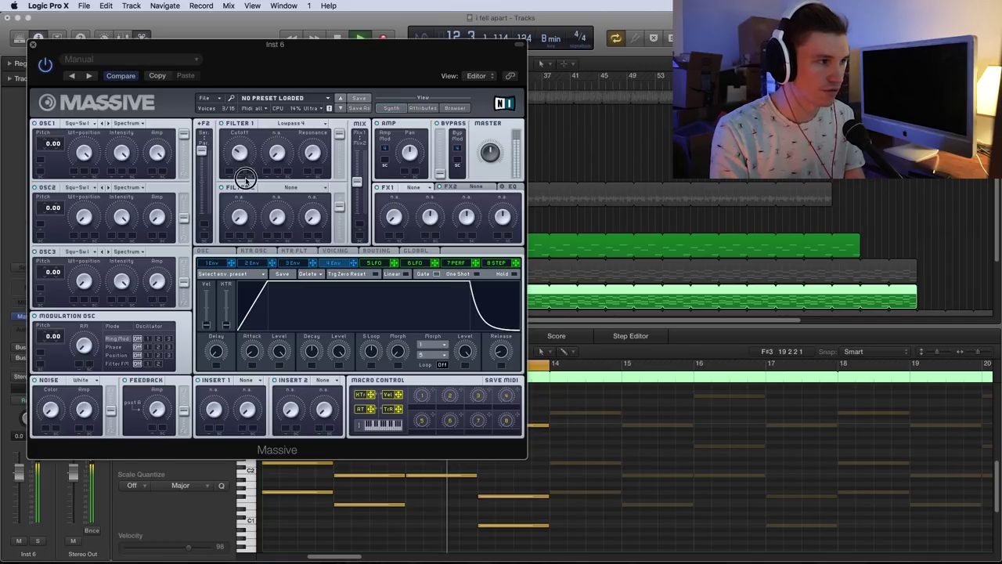
drag(238, 93, 241, 166)
key(space)
Assign 5 LFO to the Filter 1 cutoff with a modulation range, and switch the LFO's upper curve to sawtooth.
click(374, 263)
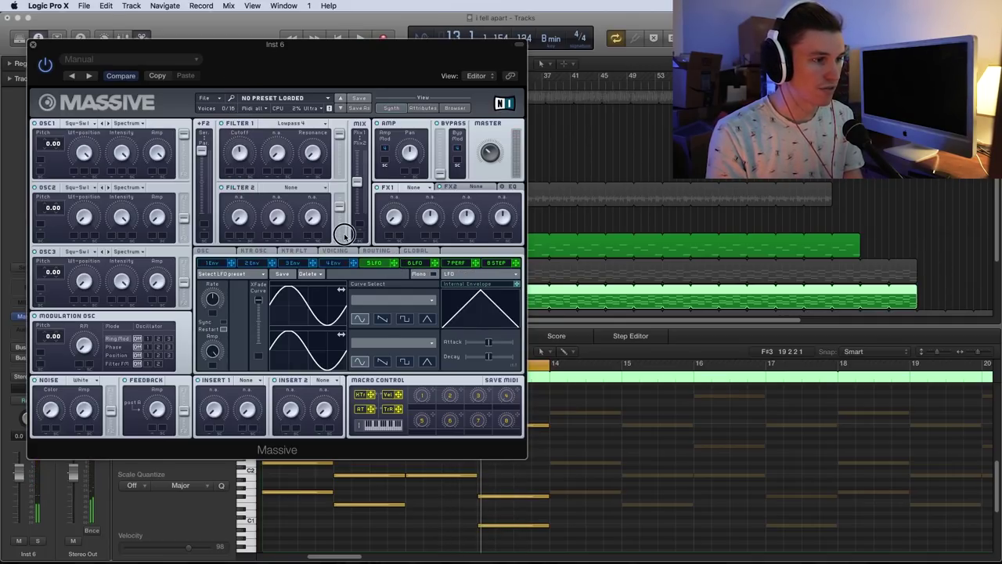
drag(344, 234, 232, 174)
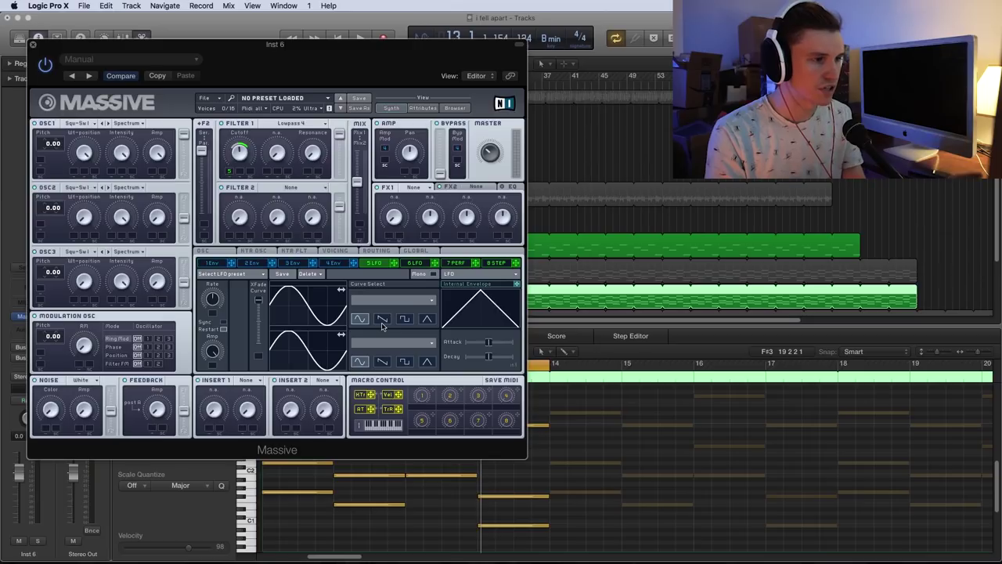
click(383, 319)
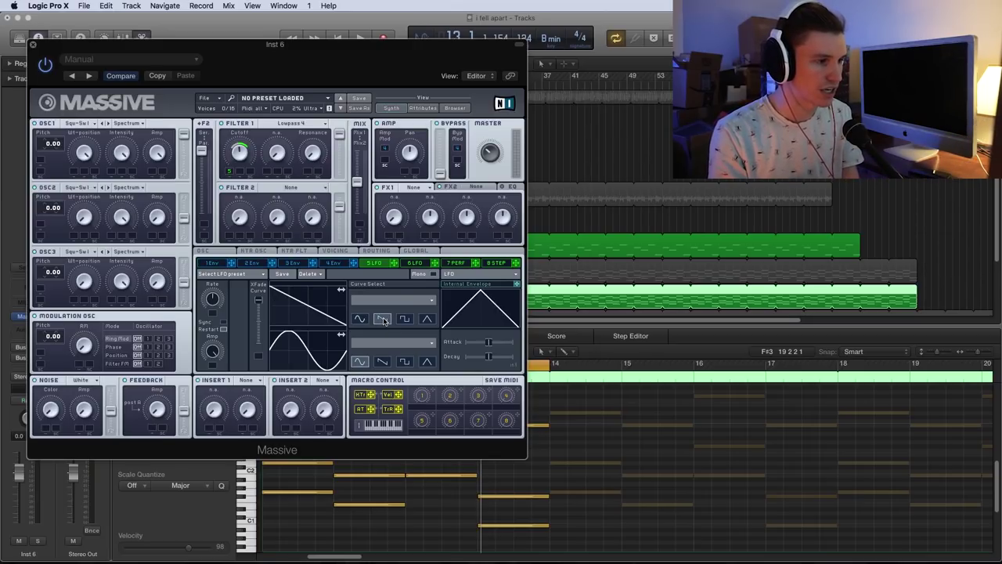
Sync LFO 5 to the tempo and set its ratio to 1/8 while auditioning the loop.
key(space)
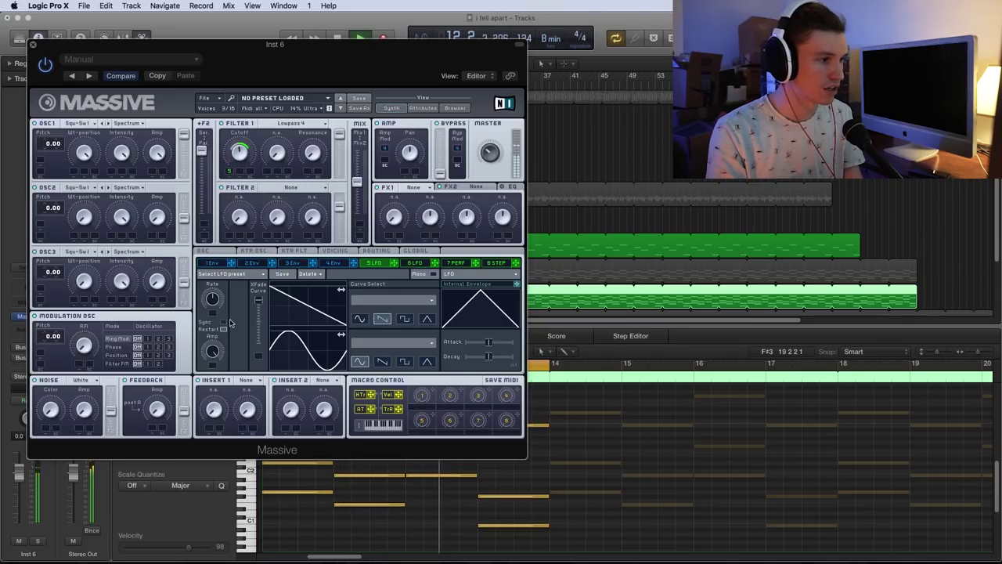
click(224, 323)
key(space)
drag(217, 304, 219, 298)
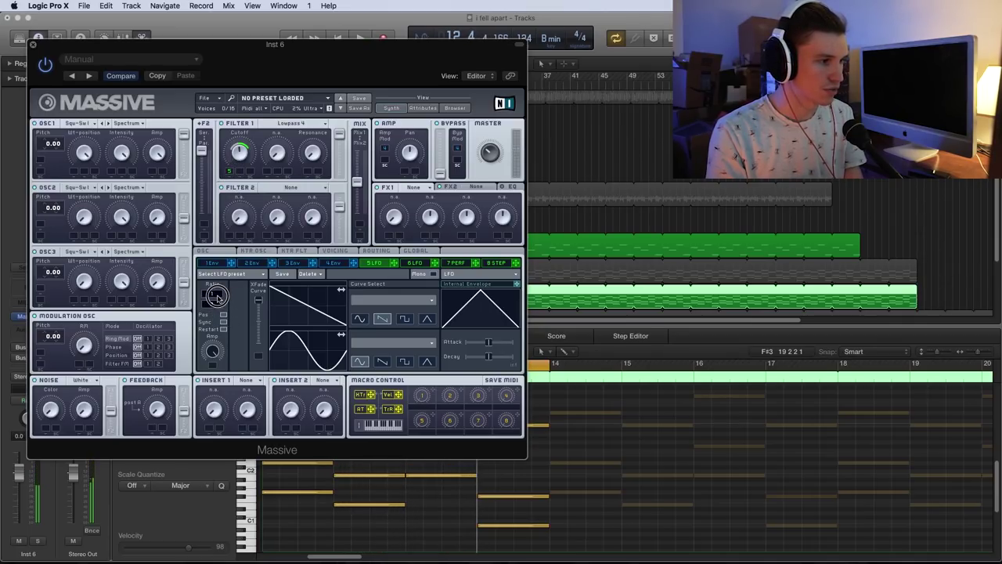
Play the loop with the synced LFO and fine-tune the Filter 1 cutoff.
key(space)
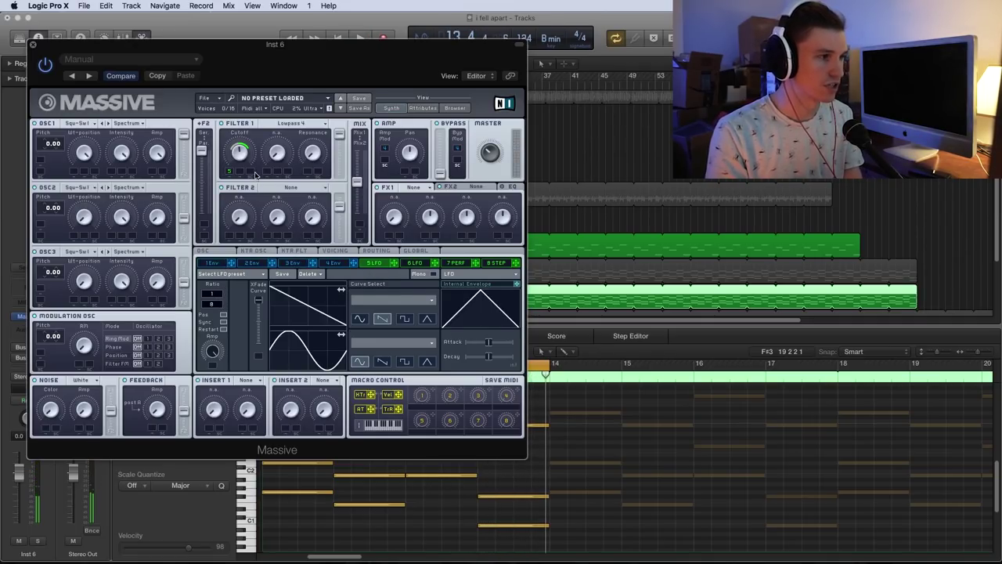
mouse_move(239, 152)
mouse_down()
mouse_move(249, 181)
mouse_move(241, 126)
mouse_move(244, 150)
mouse_up()
key(space)
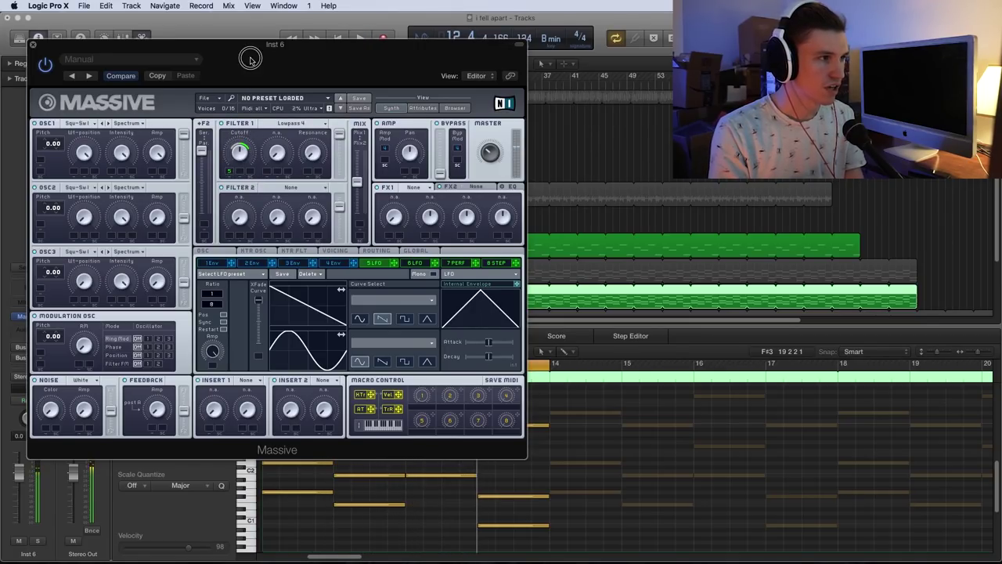
Mute the Fuzzy Rock Lead track, moving the Massive window out of the way and back.
drag(250, 58, 365, 306)
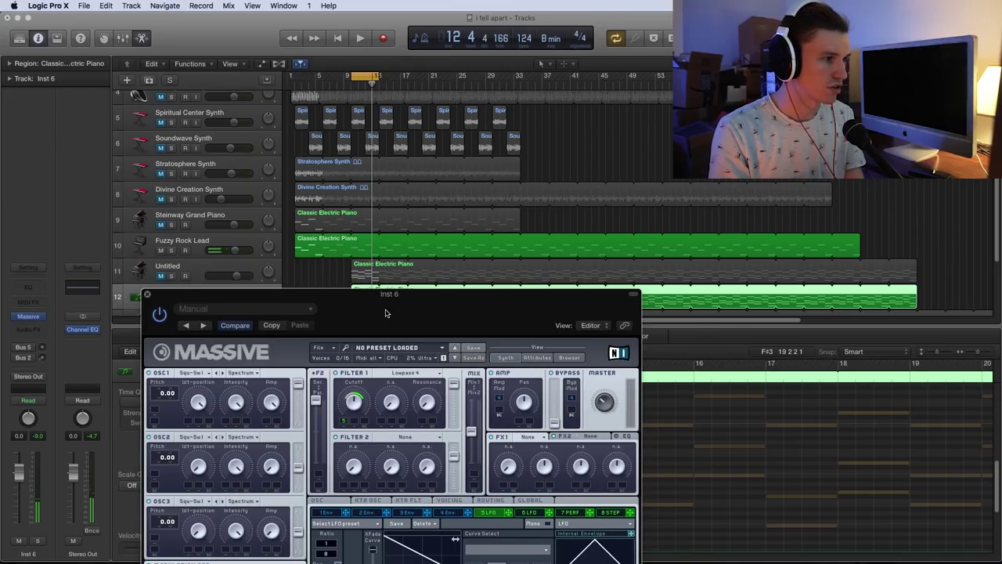
drag(407, 309, 310, 88)
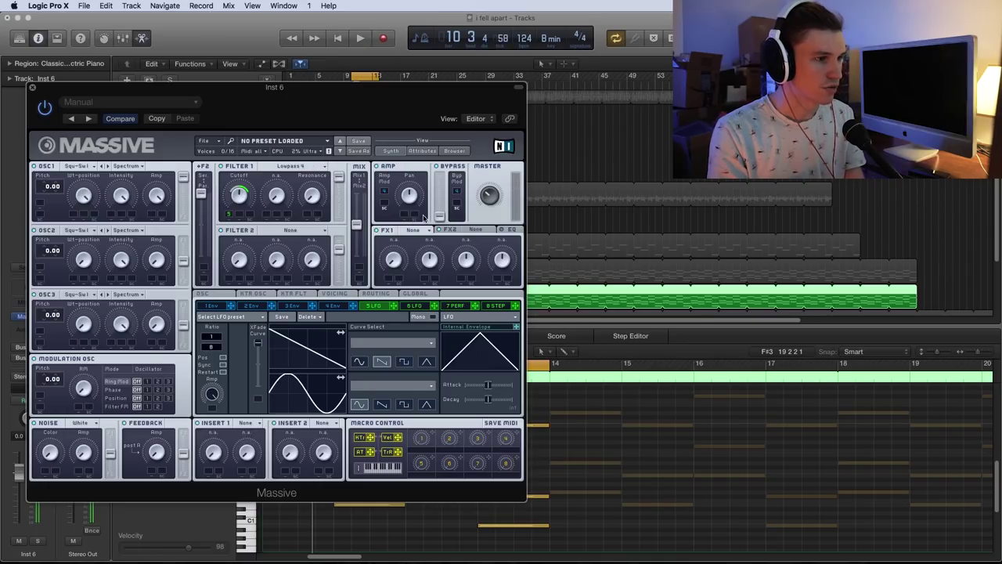
Set Massive's FX1 to Dimension Expander, raise its Dry/Wet slightly, audition the loop and close the synth window.
click(418, 230)
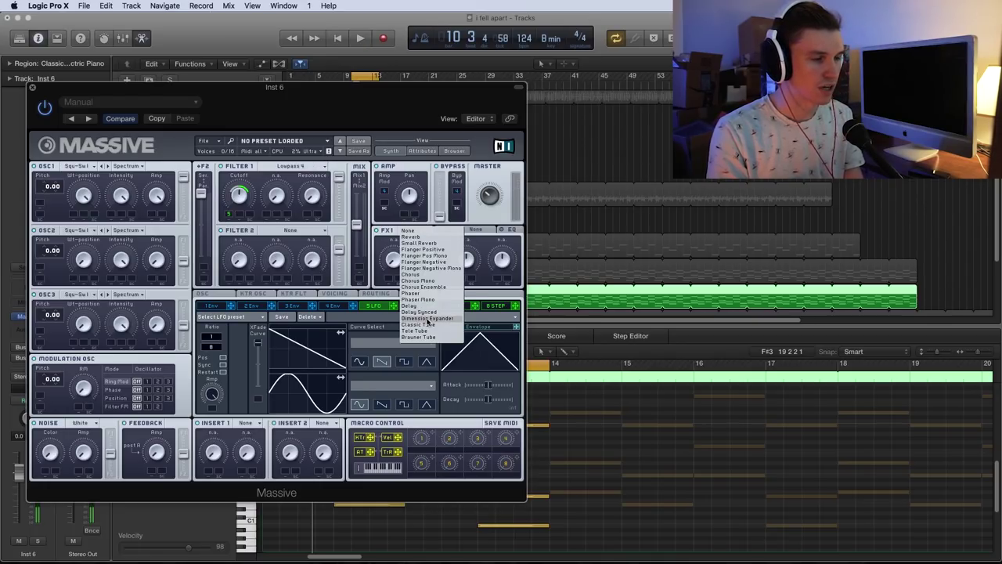
click(427, 319)
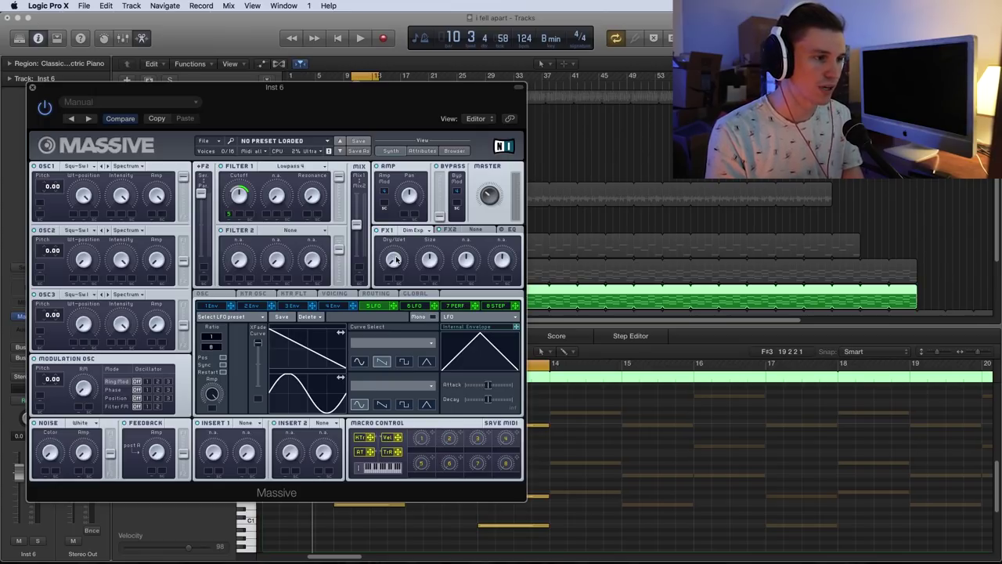
key(space)
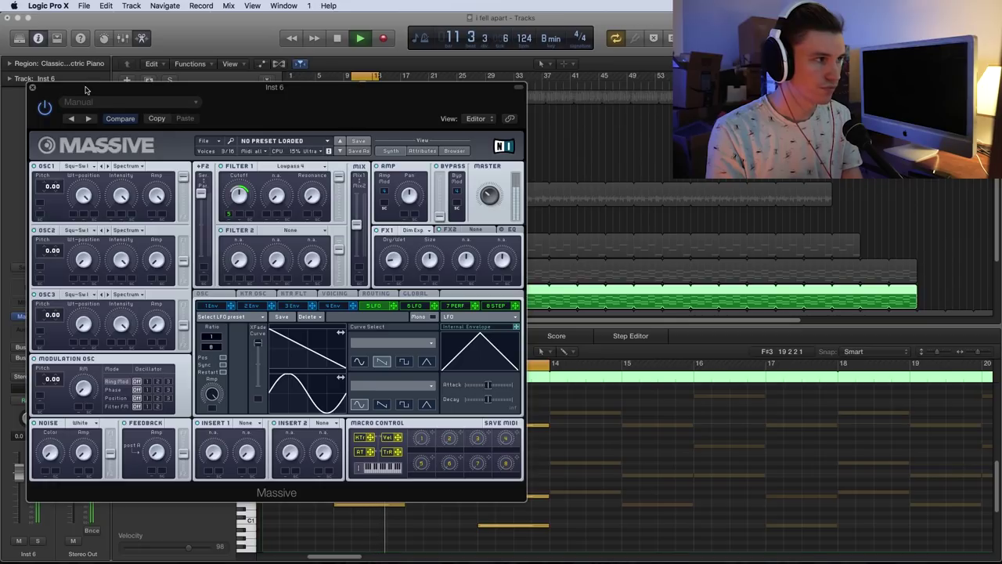
key(space)
drag(86, 90, 328, 116)
click(274, 116)
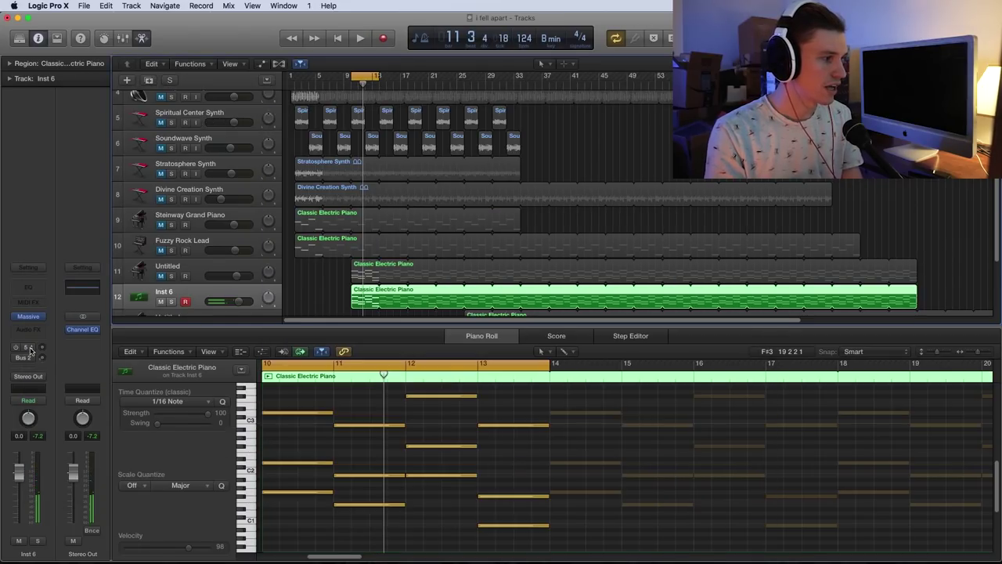
Add a PlatinumVerb reverb to the Inst 6 track with 42% wet and a 1.55 sec reverb time, auditioning it in the loop.
click(30, 332)
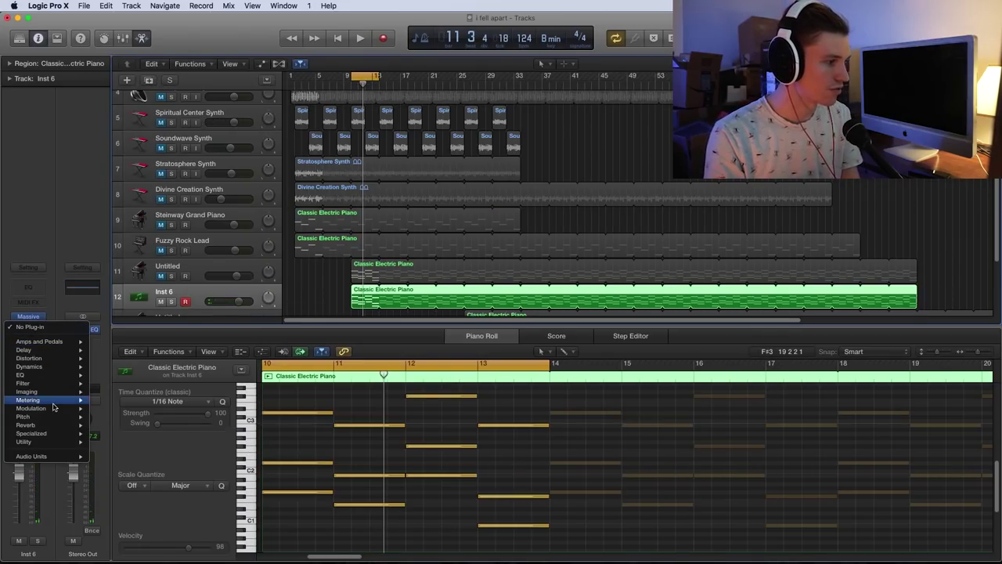
mouse_move(82, 425)
click(117, 433)
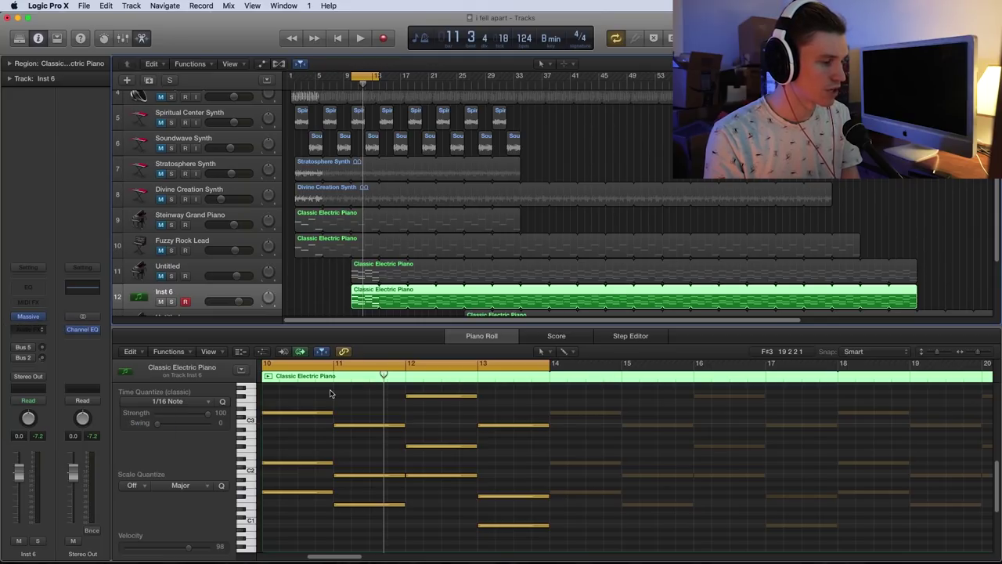
drag(296, 148, 297, 136)
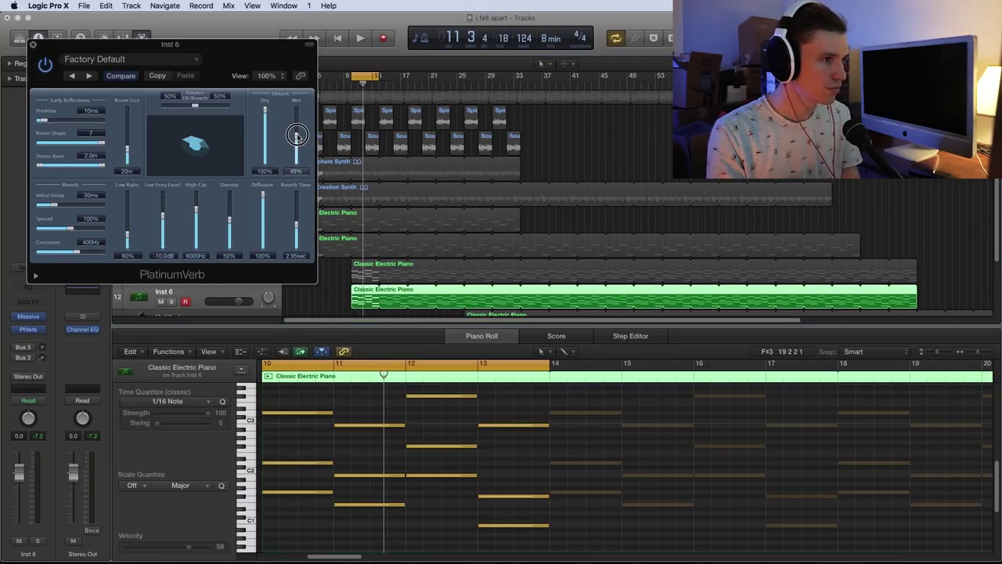
drag(298, 216, 299, 229)
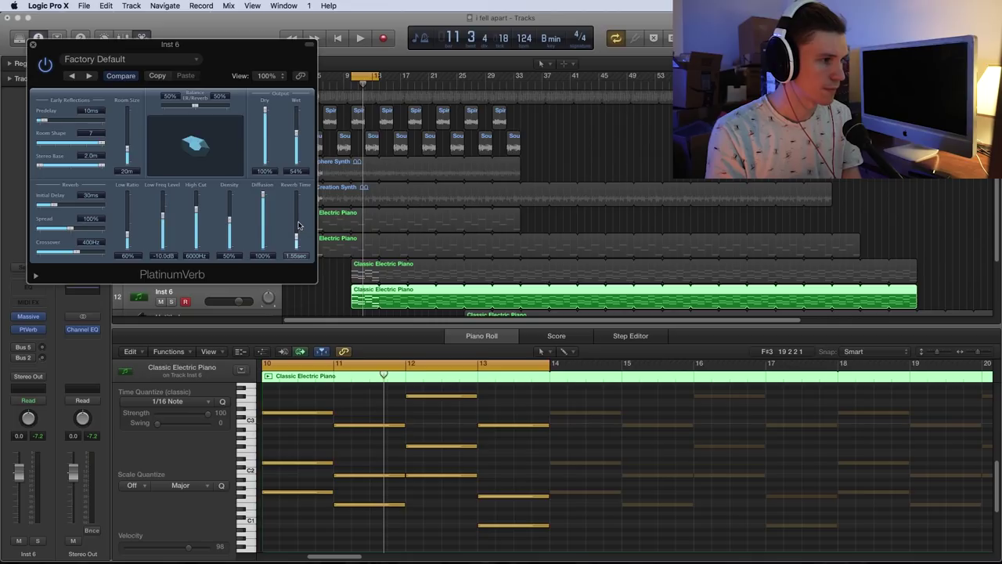
key(space)
drag(296, 134, 296, 154)
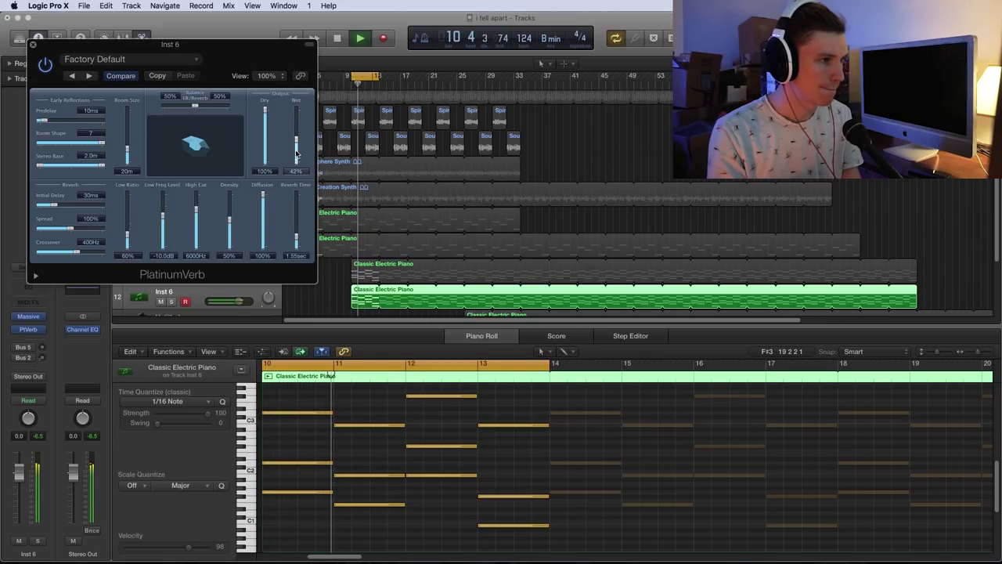
click(32, 47)
key(space)
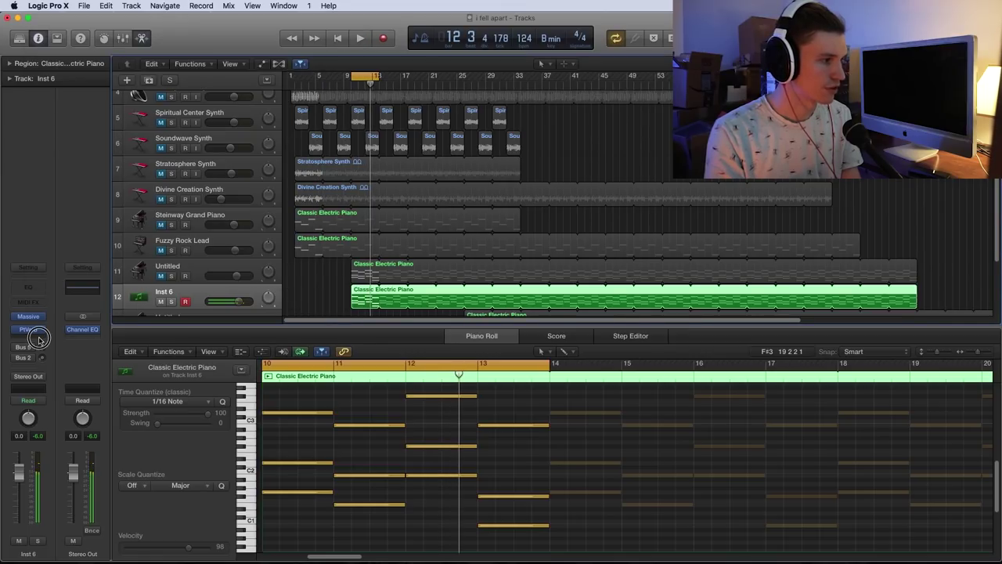
Audition the Blueprint Beat 03 track in solo from bar 27 with cycling off, then unsolo it and select the Inst 6 track.
click(38, 338)
click(337, 295)
click(332, 296)
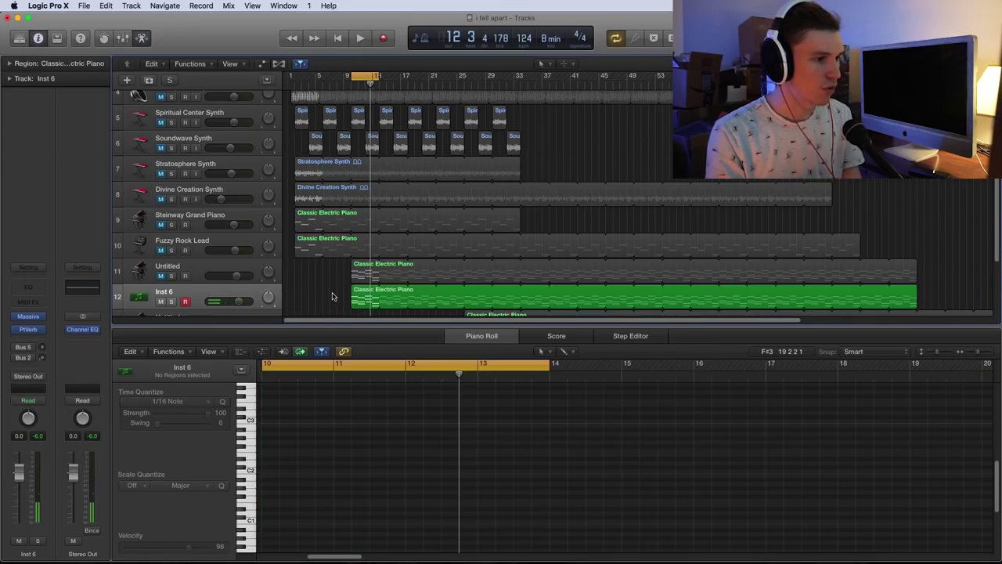
scroll(332, 295, down, 4)
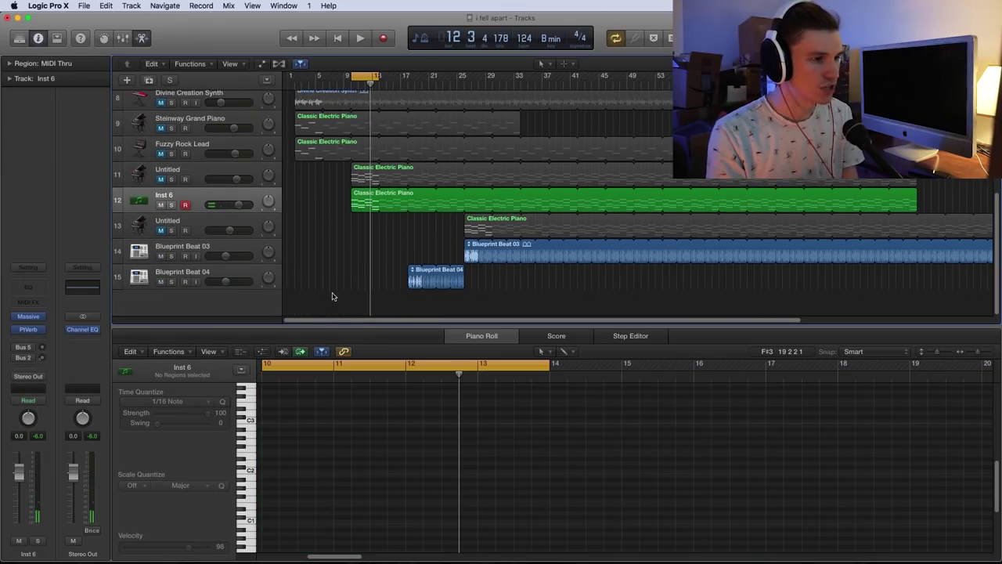
click(468, 87)
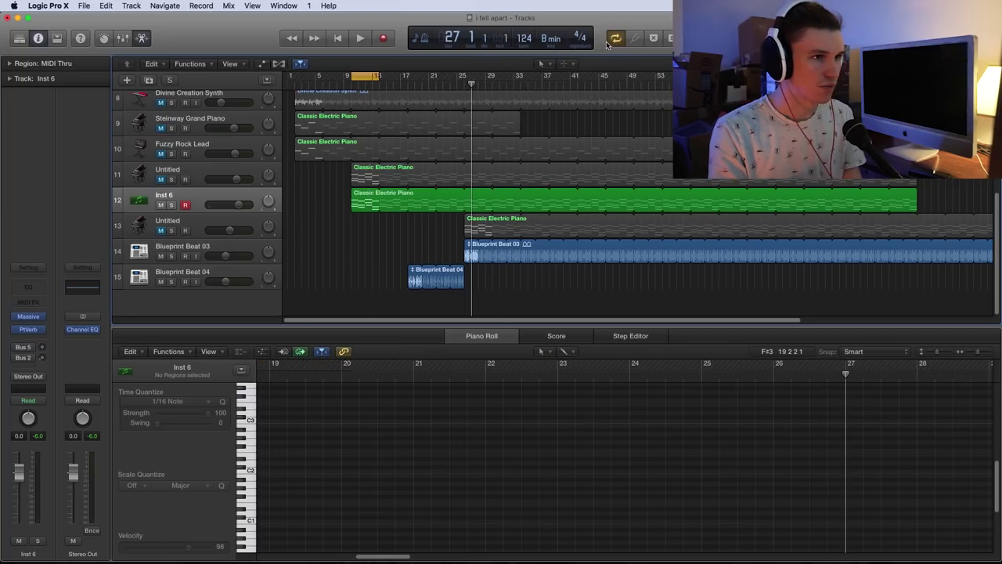
key(space)
click(172, 256)
key(space)
click(193, 194)
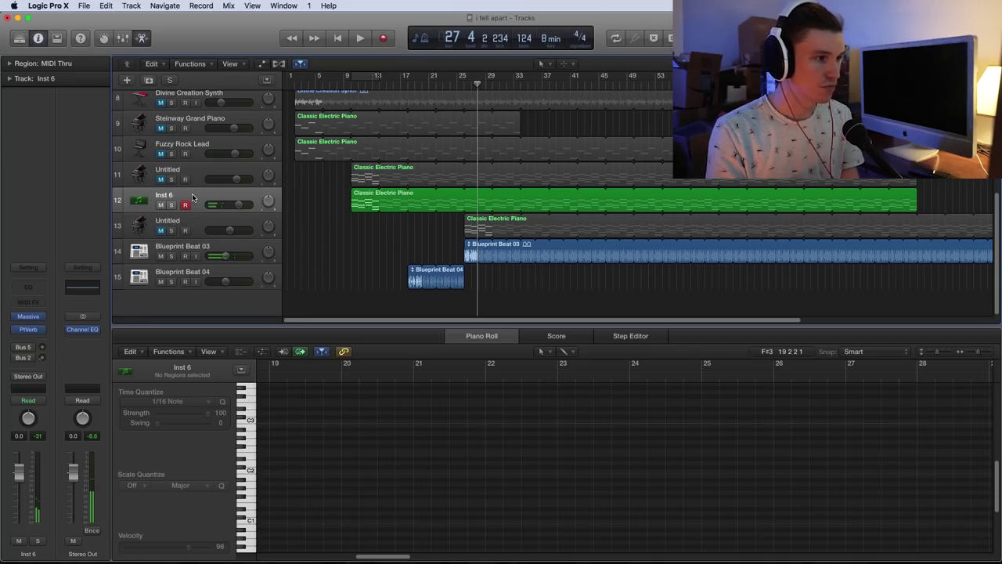
Insert a Compressor after the PlatinumVerb on the Inst 6 track and bring up its settings.
click(43, 336)
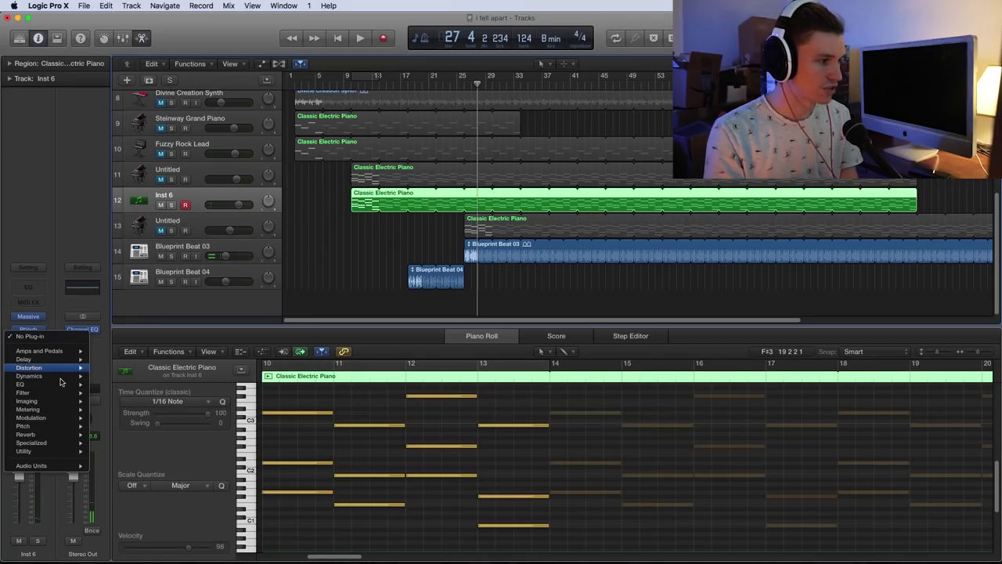
mouse_move(63, 377)
click(131, 386)
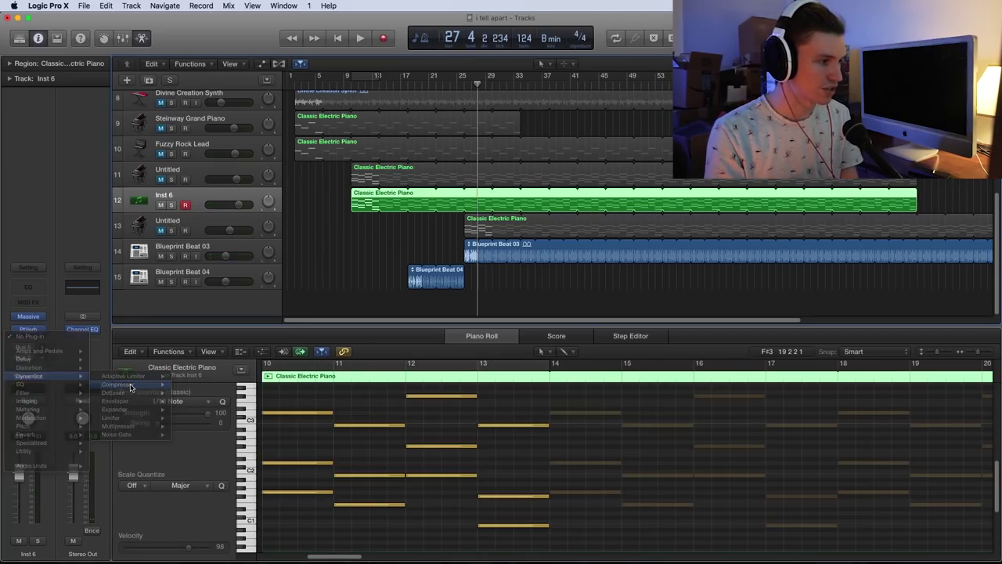
click(28, 330)
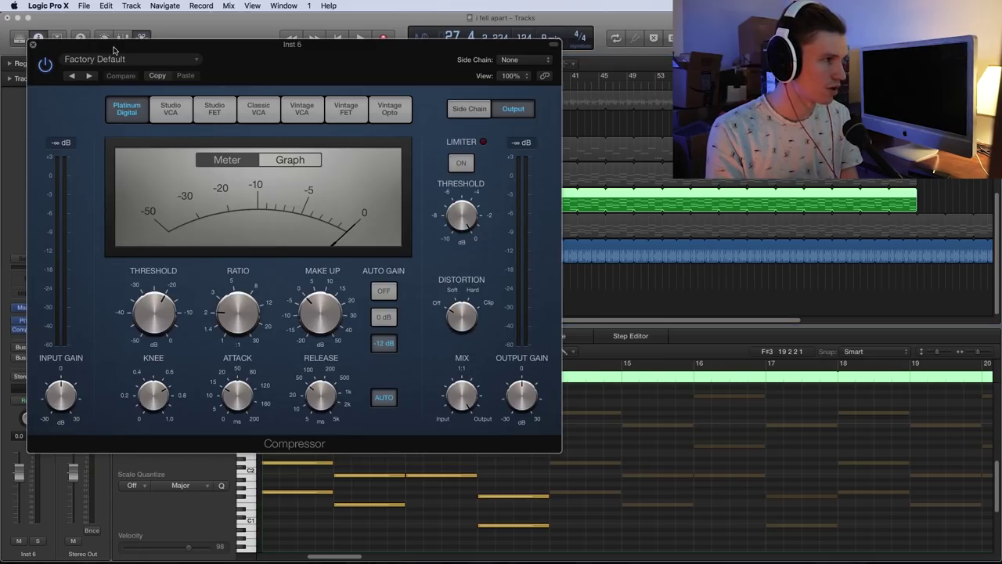
drag(113, 50, 274, 54)
click(30, 329)
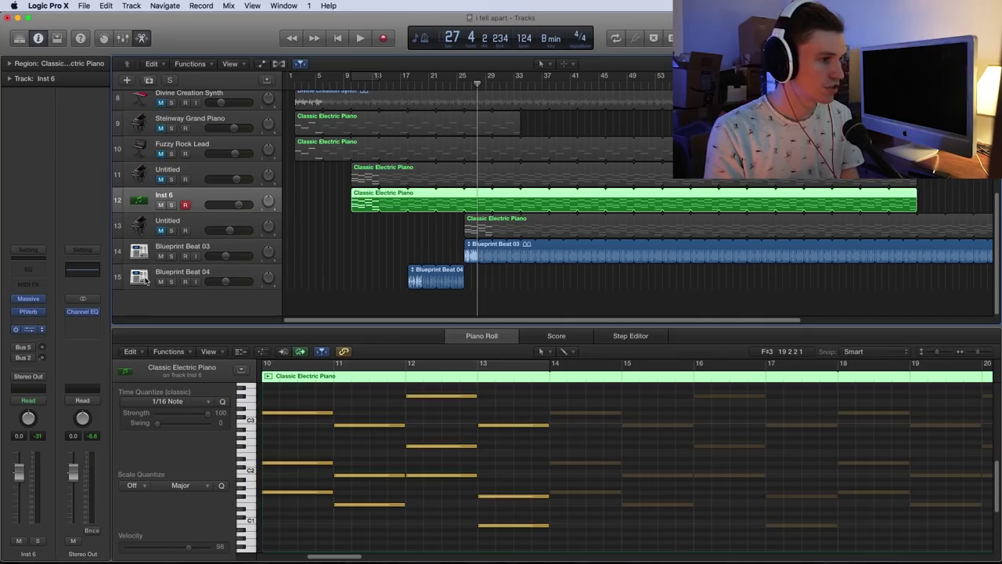
key(v)
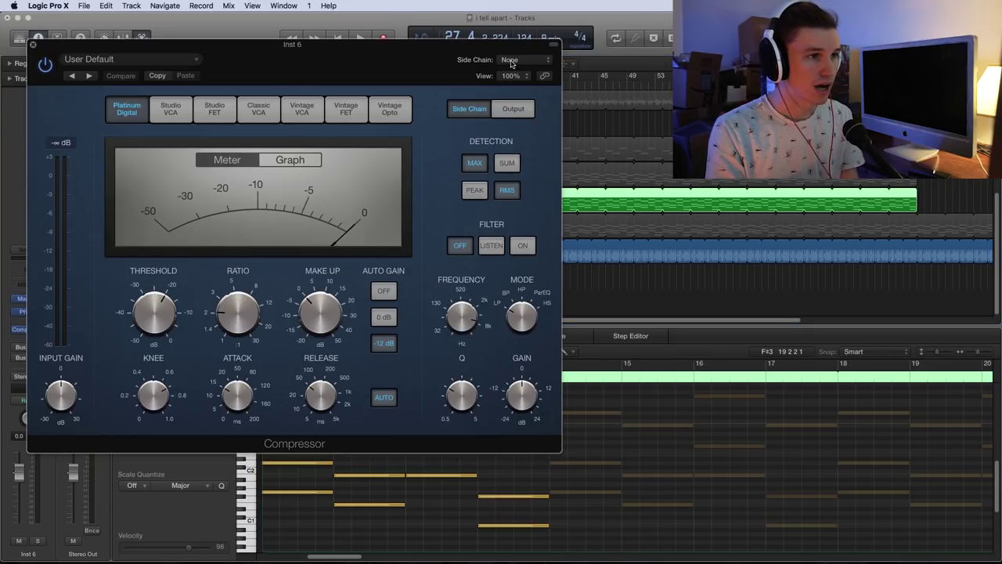
Set the compressor's side chain to Audio 8, auto gain off and detection to Peak, raise the ratio and show the graph.
click(511, 61)
click(526, 142)
click(384, 291)
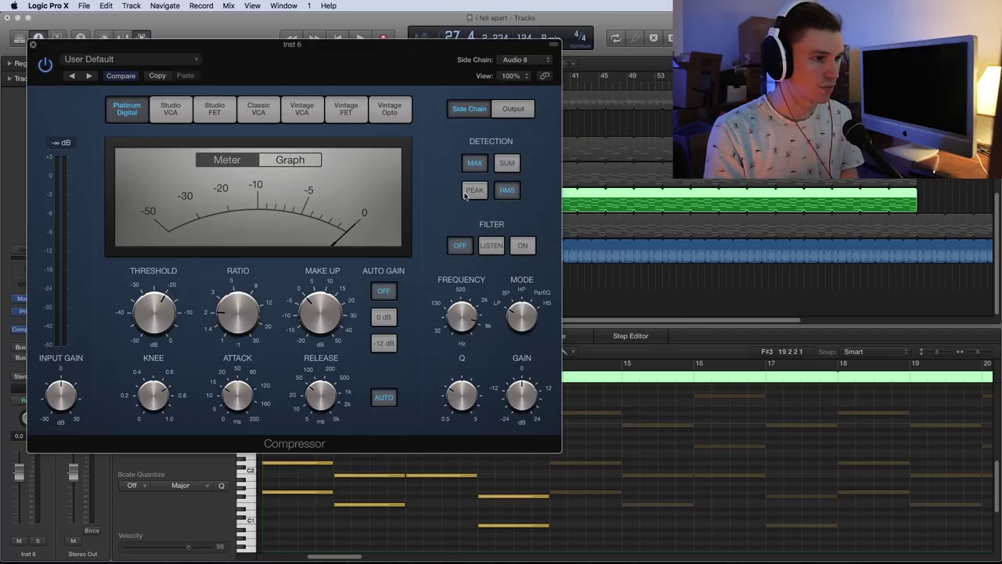
click(474, 190)
drag(235, 309, 207, 289)
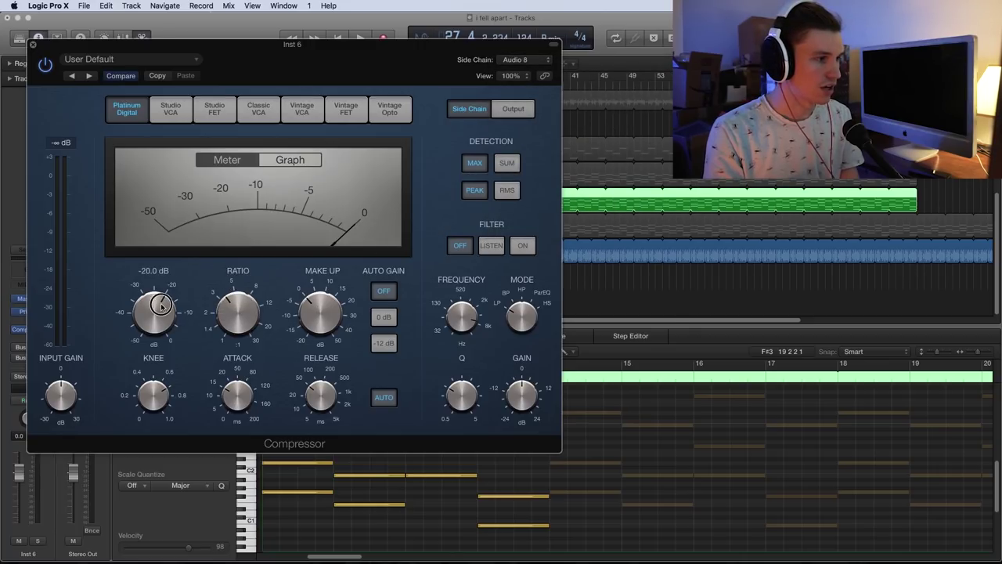
click(286, 160)
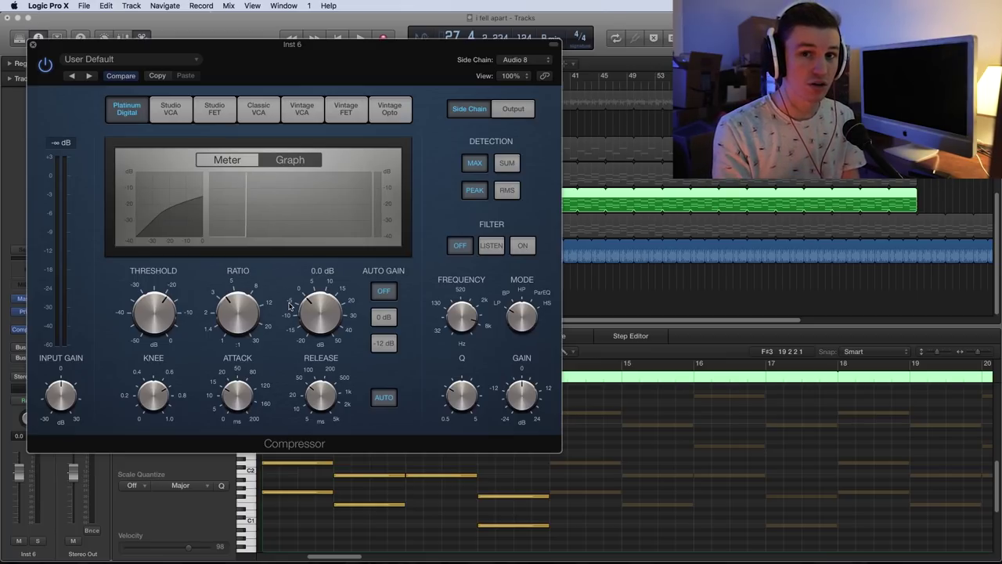
During playback, turn off the compressor's auto release, shorten the attack, fine-tune the ratio and set the threshold to about -15.5 dB.
key(space)
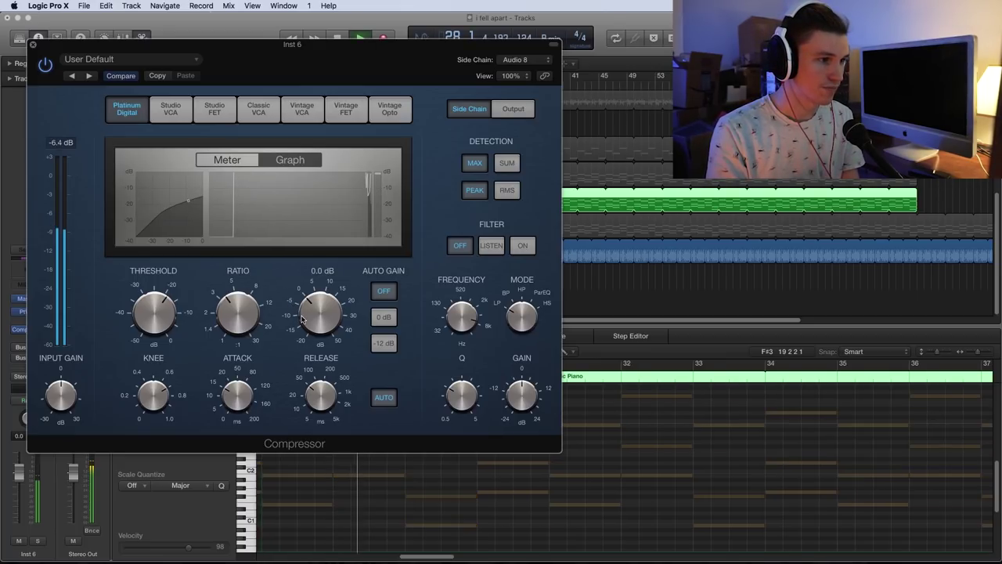
click(375, 398)
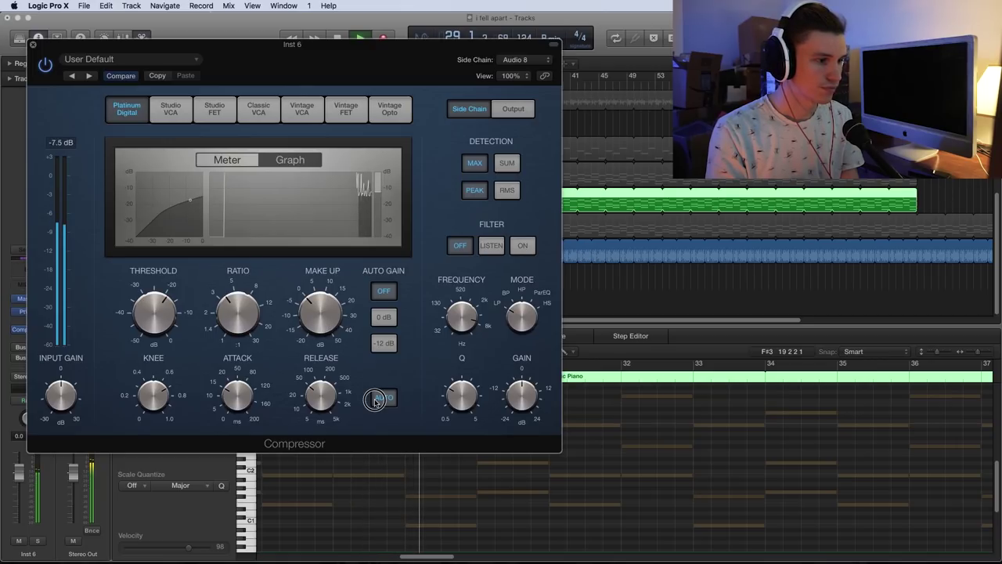
drag(236, 396, 238, 425)
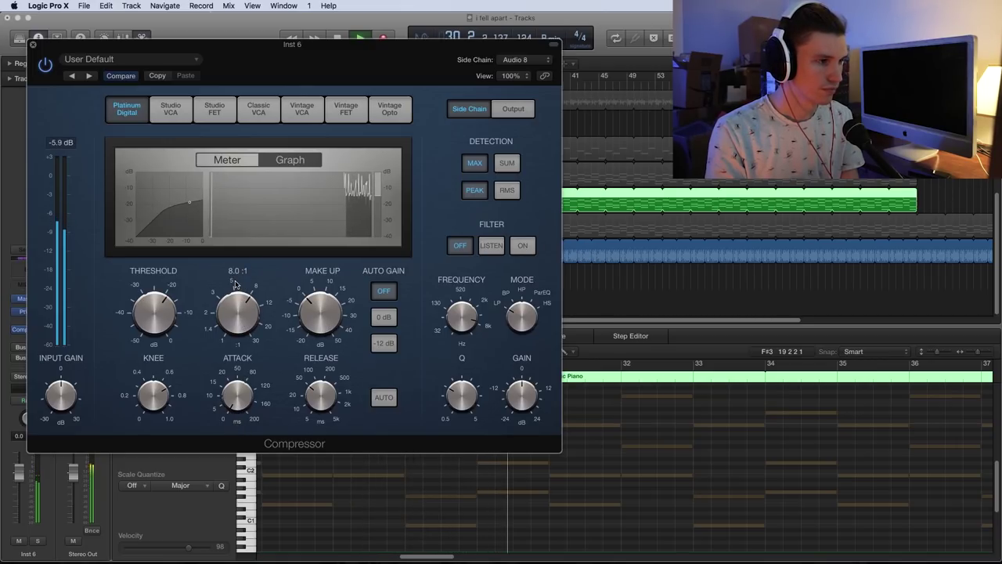
mouse_move(161, 307)
mouse_down()
mouse_move(163, 317)
mouse_move(161, 307)
mouse_up()
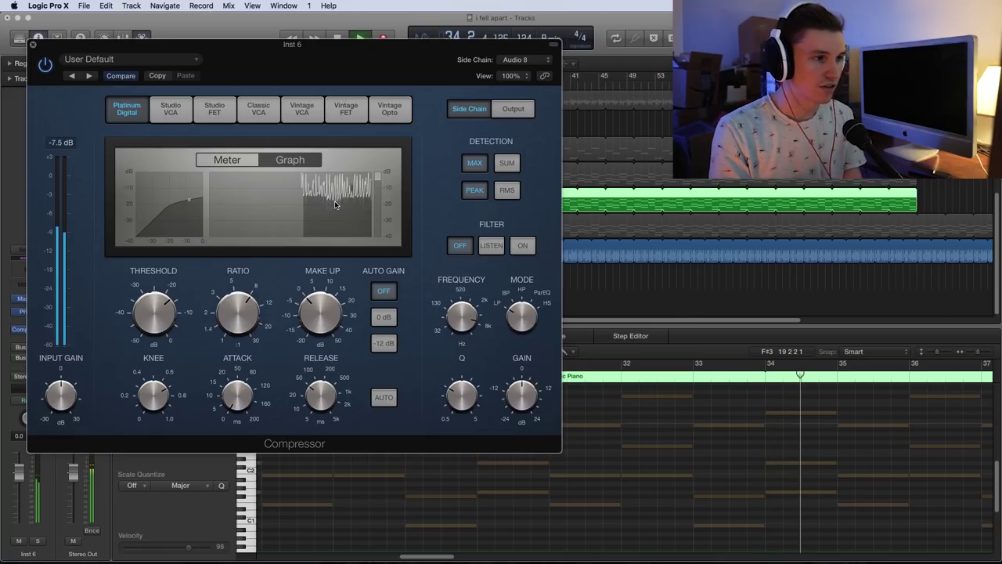
click(233, 323)
drag(233, 324, 239, 367)
drag(150, 321, 151, 317)
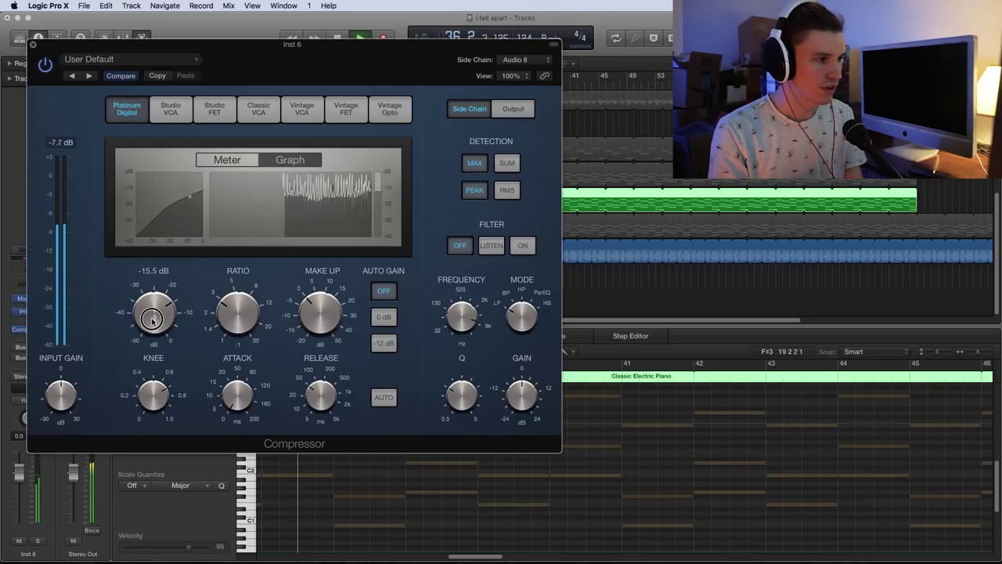
key(space)
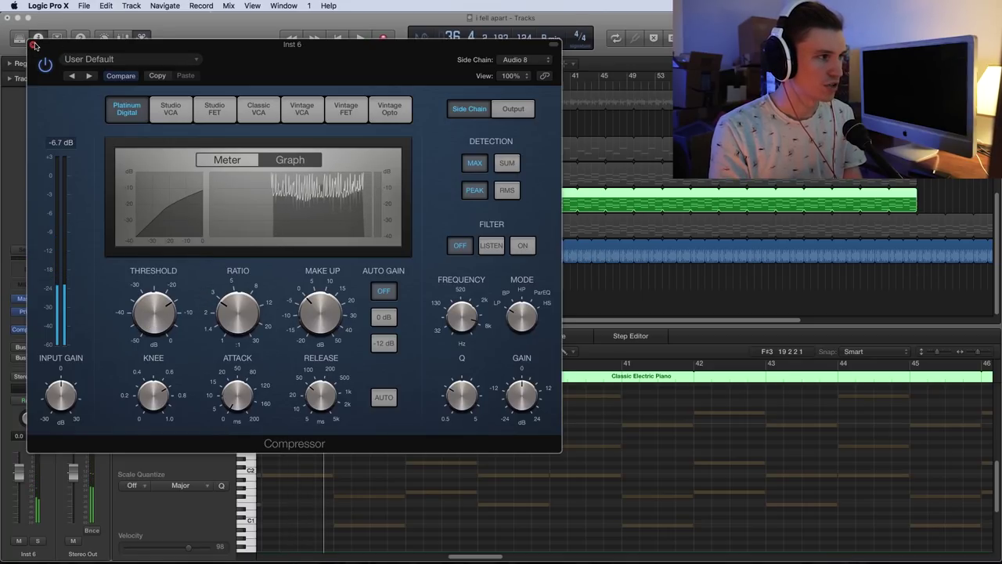
click(32, 44)
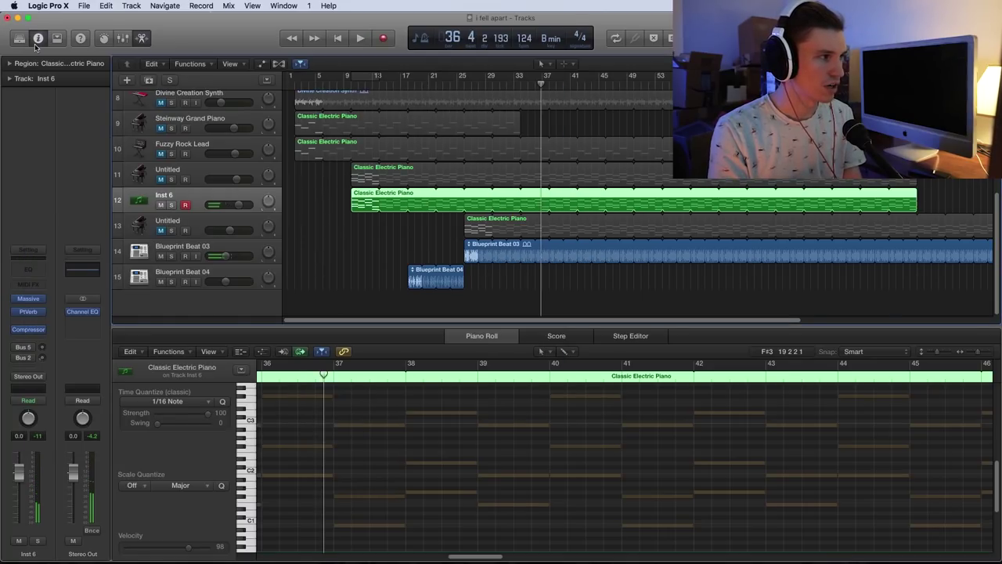
Insert a Tremolo between the PlatinumVerb and the Compressor using the Mono Tremolo preset, with a 1/4 rate and 93% symmetry.
click(37, 324)
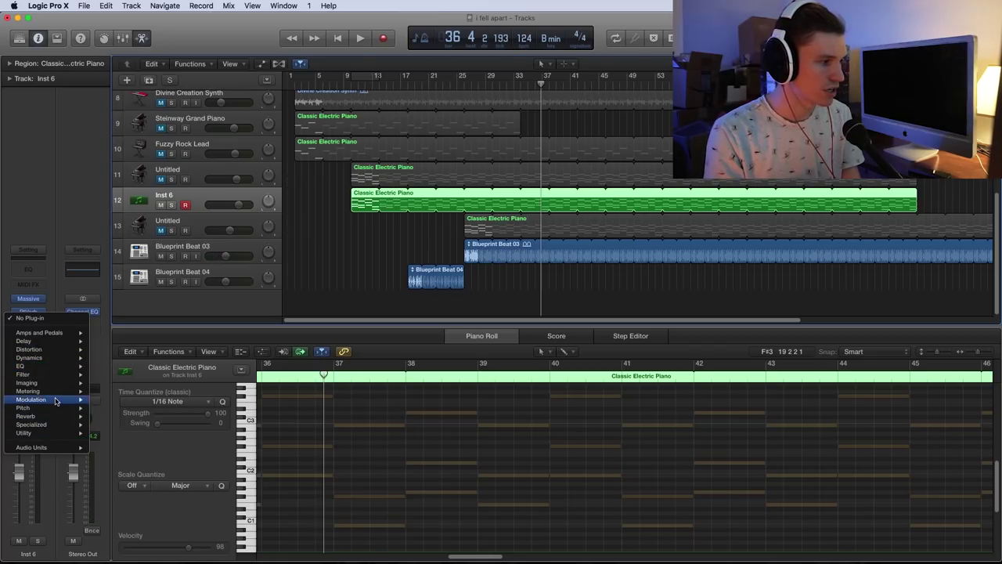
mouse_move(57, 400)
click(131, 482)
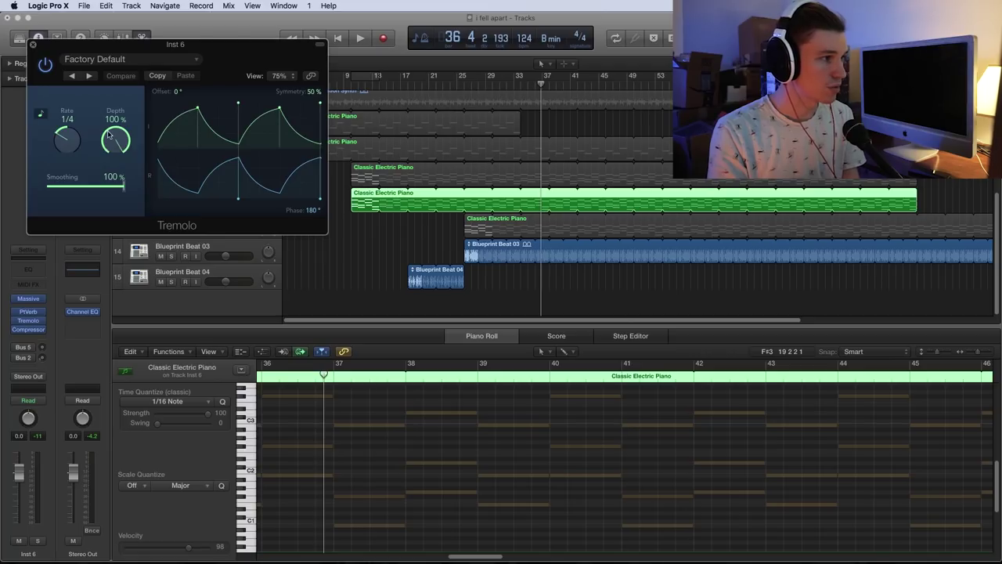
click(154, 63)
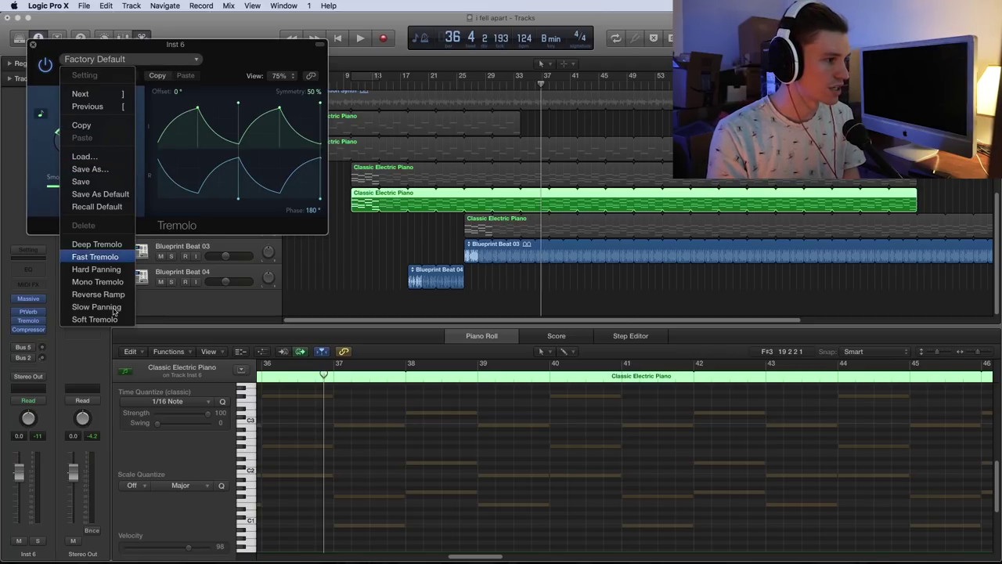
click(102, 281)
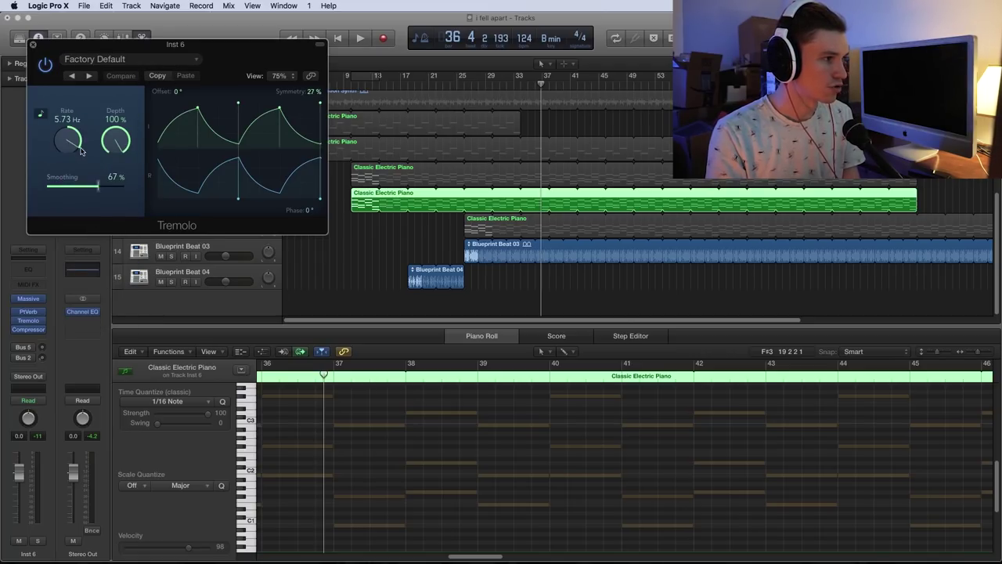
drag(74, 220, 77, 257)
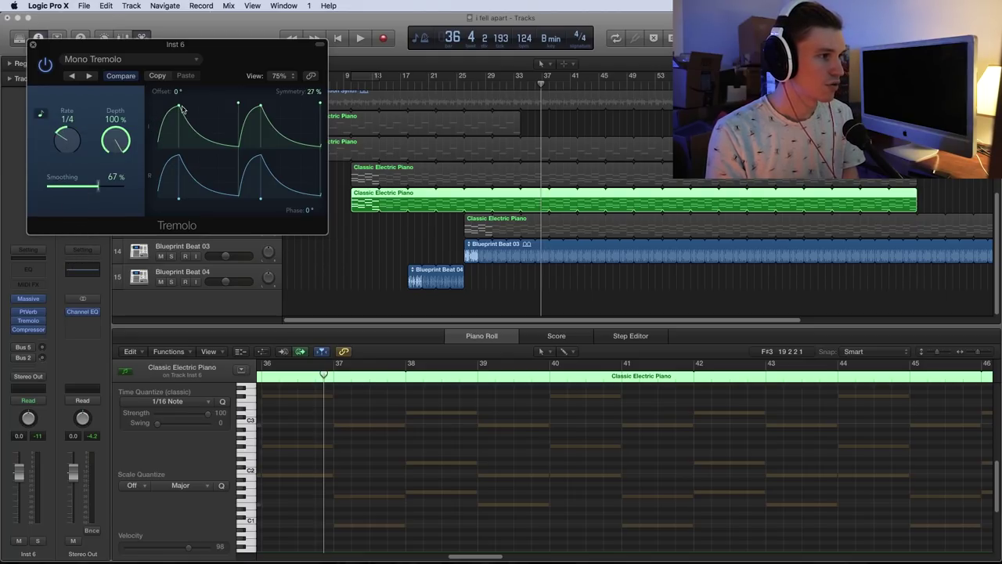
drag(182, 109, 288, 112)
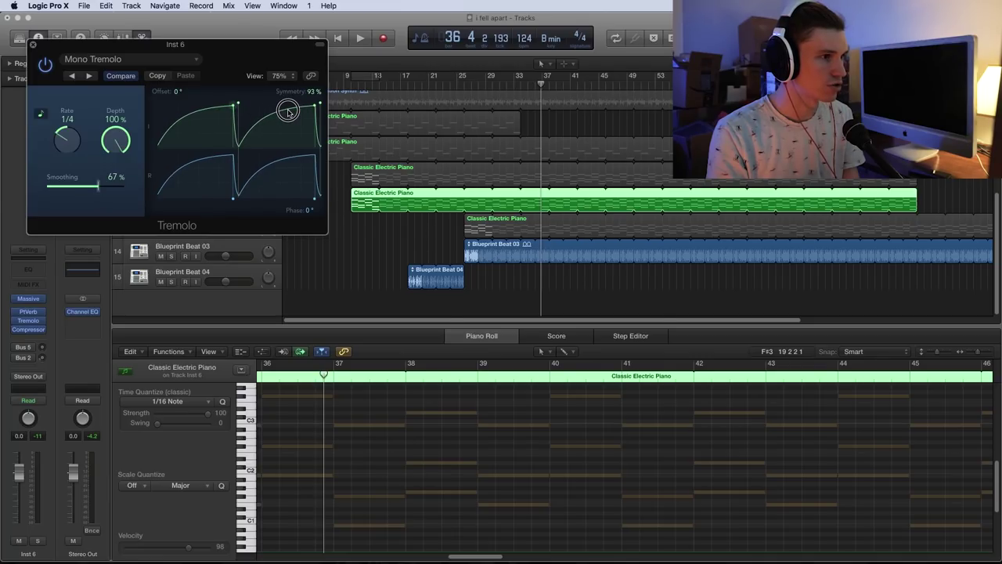
Set the Tremolo's symmetry to 99% and smoothing to 30%, and play Inst 6 soloed to hear it.
drag(288, 111, 297, 113)
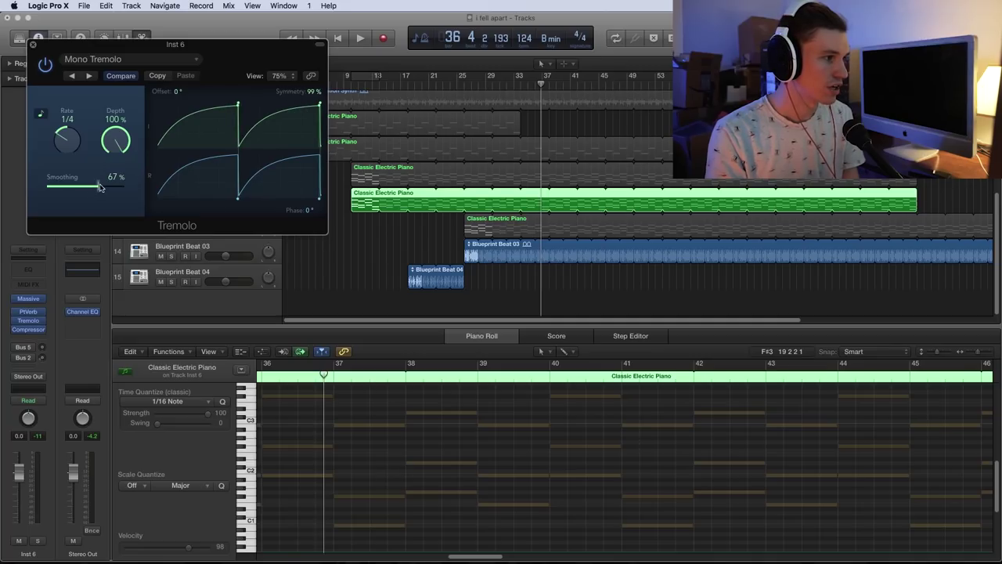
drag(100, 187, 72, 187)
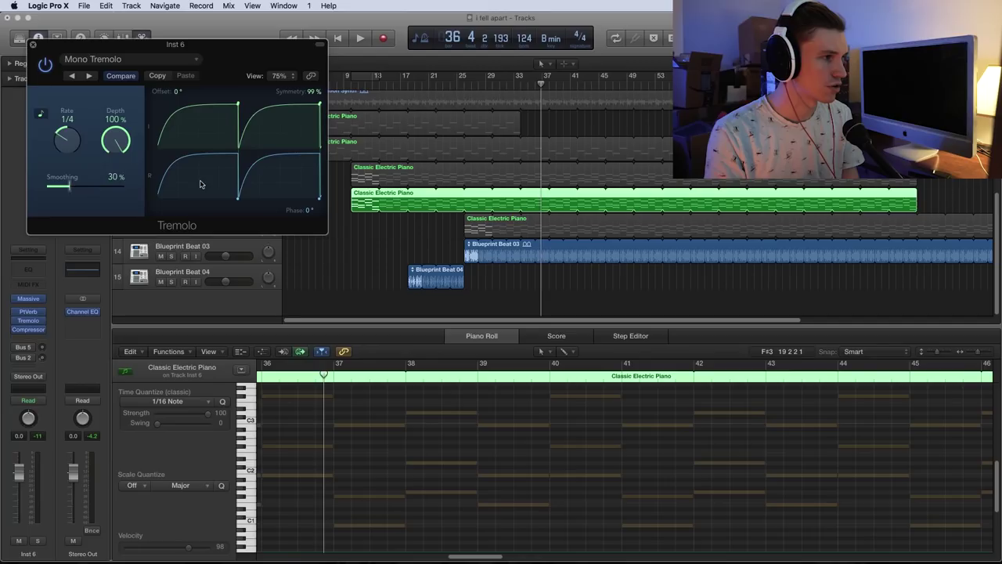
click(393, 233)
key(space)
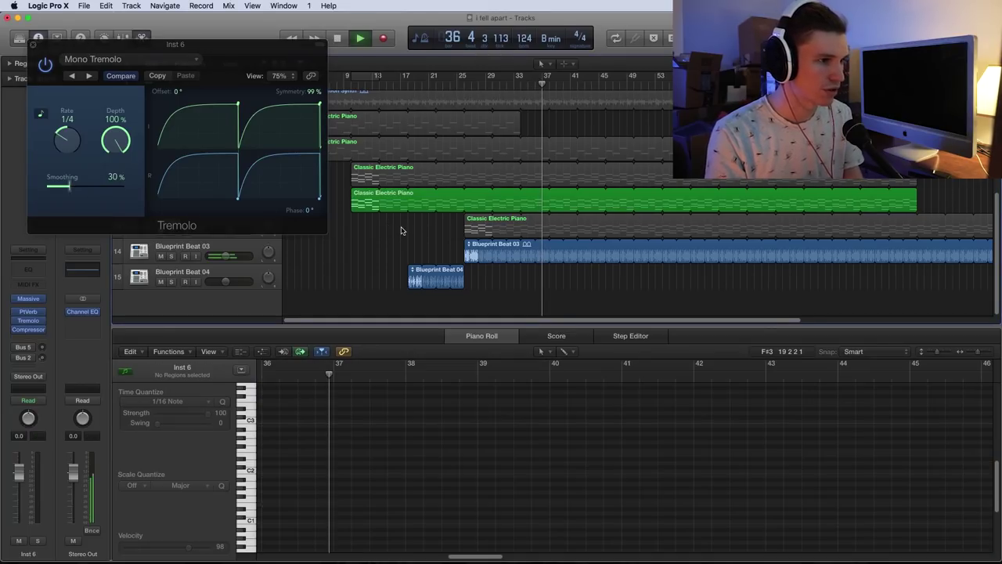
key(s)
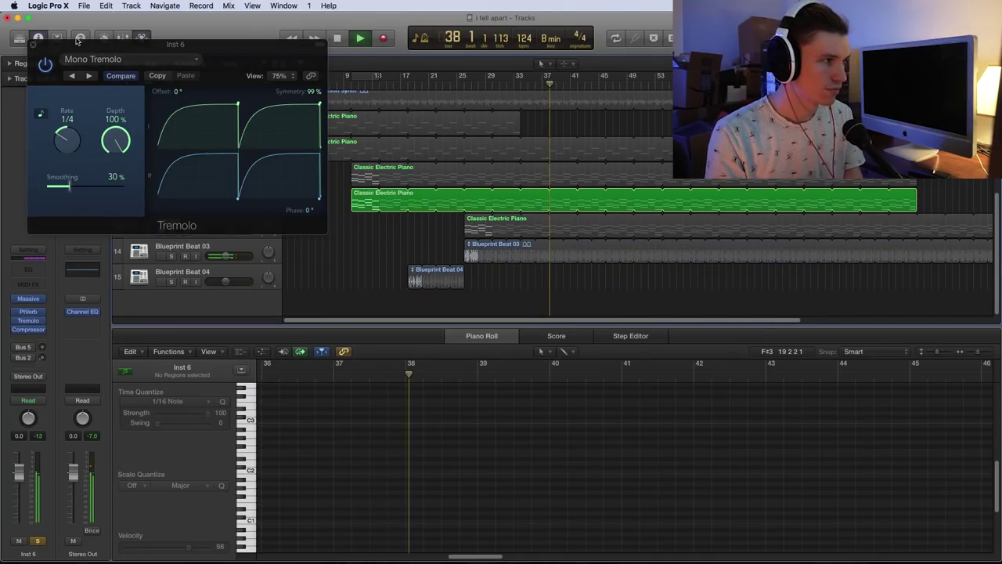
Compare the soloed synth with its Compressor bypassed and re-enabled, close the Tremolo window and stop playback.
drag(96, 46, 229, 99)
key(space)
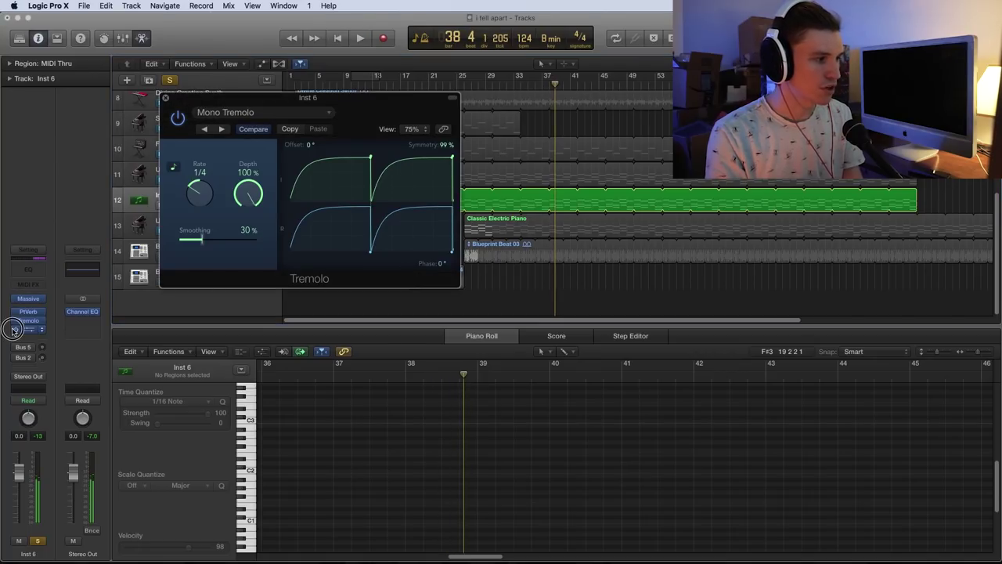
key(space)
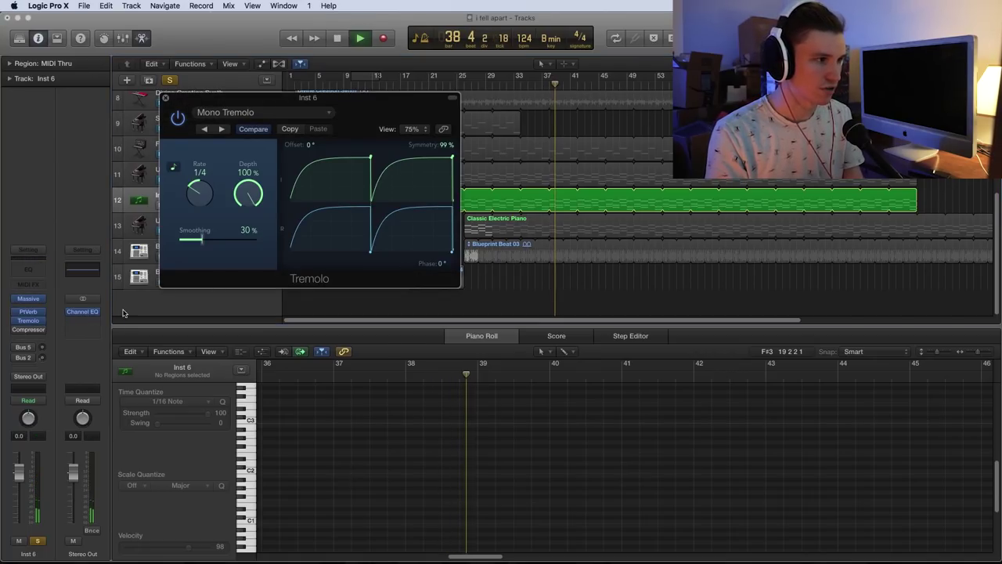
click(167, 100)
key(space)
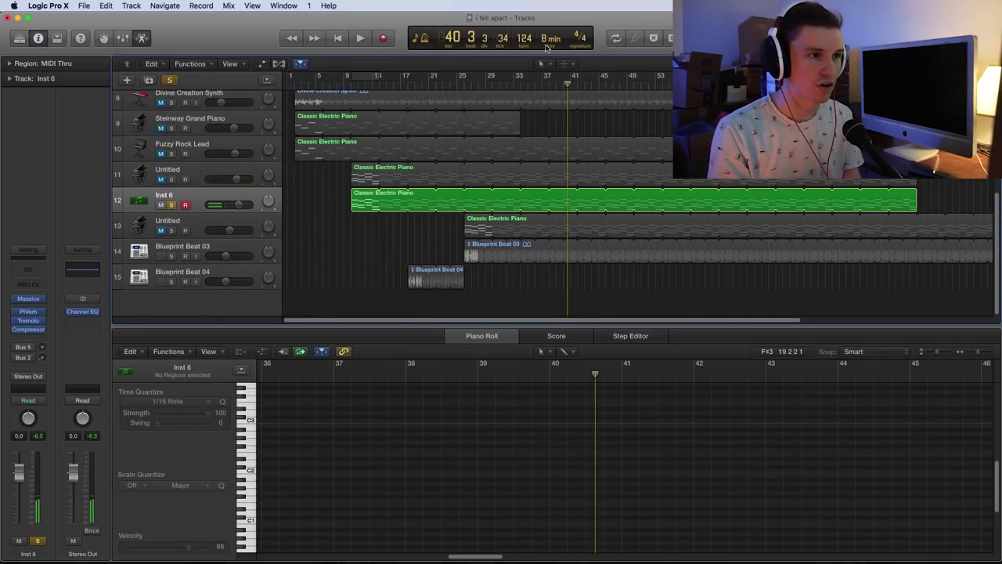
Unsolo Inst 6, play the mix from bar 26 while sweeping Massive's Filter 1 cutoff up and back down, and close Massive.
click(464, 84)
click(171, 204)
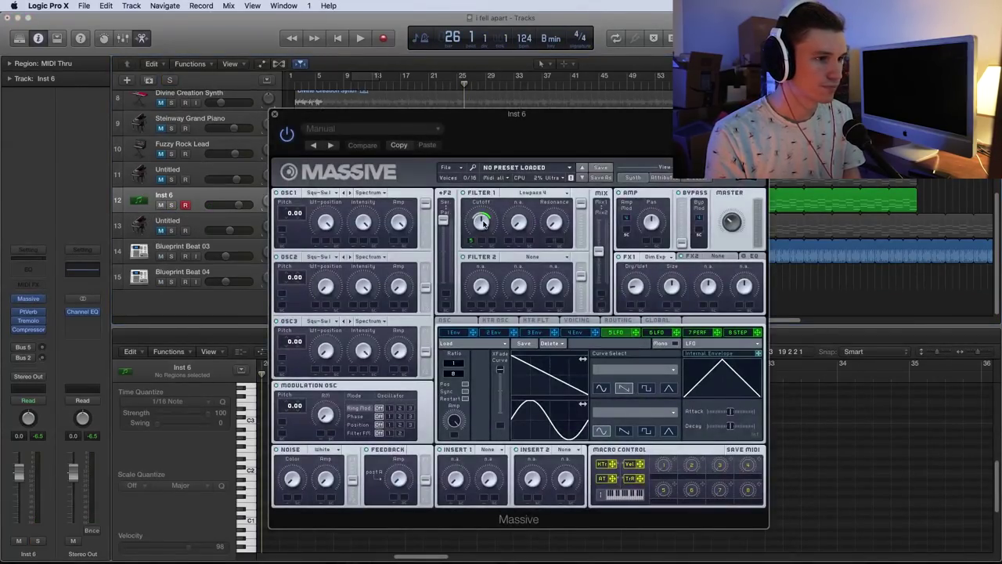
key(space)
drag(483, 222, 483, 203)
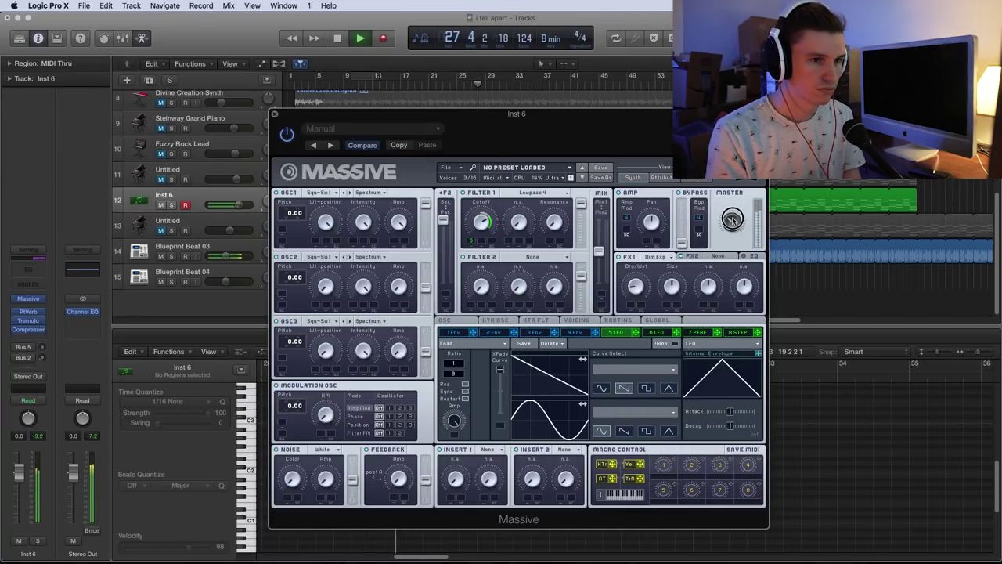
drag(484, 221, 481, 246)
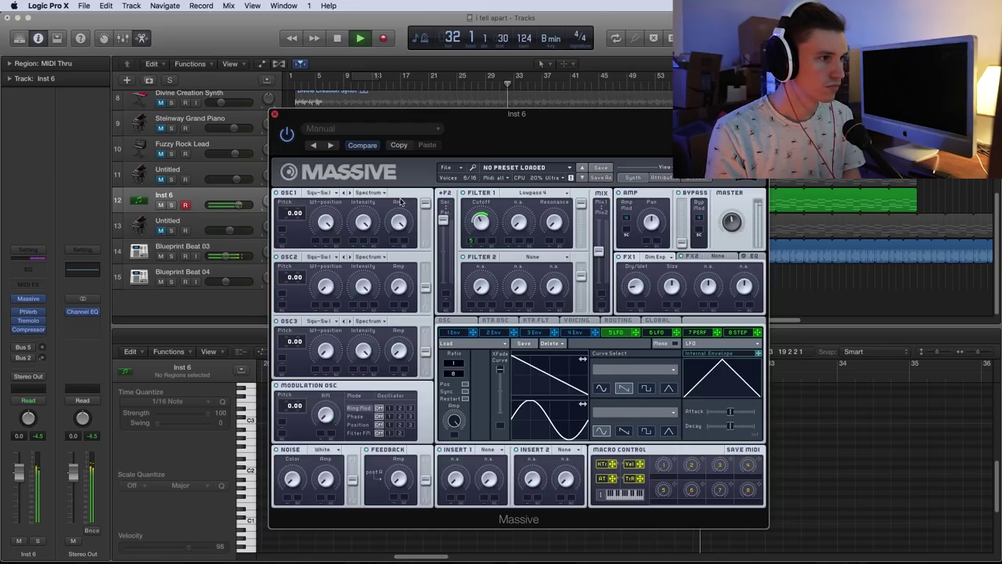
key(super+w)
key(space)
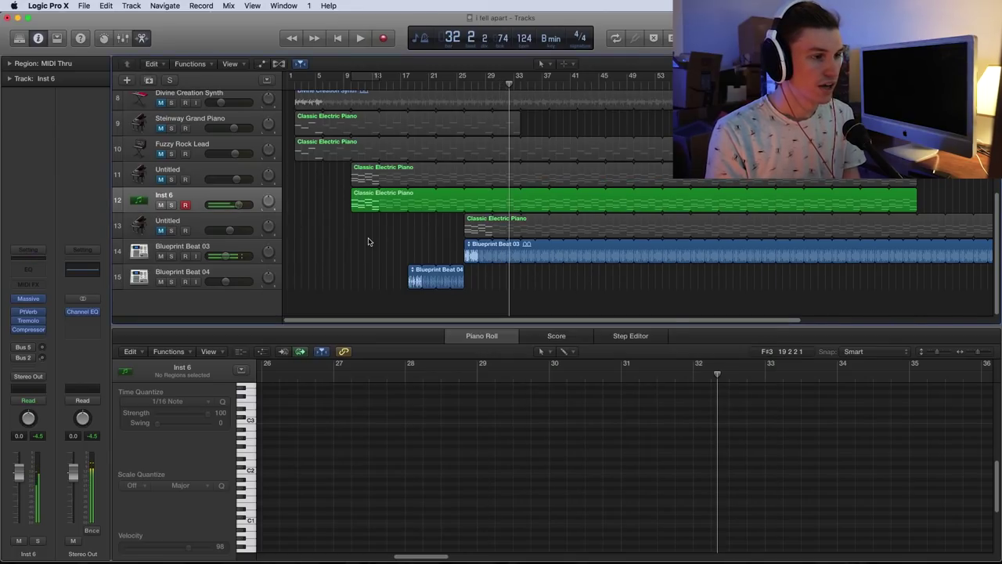
Unmute the Fuzzy Rock Lead track and audition it from bar 26, first soloed and then with the full mix.
click(161, 155)
click(171, 154)
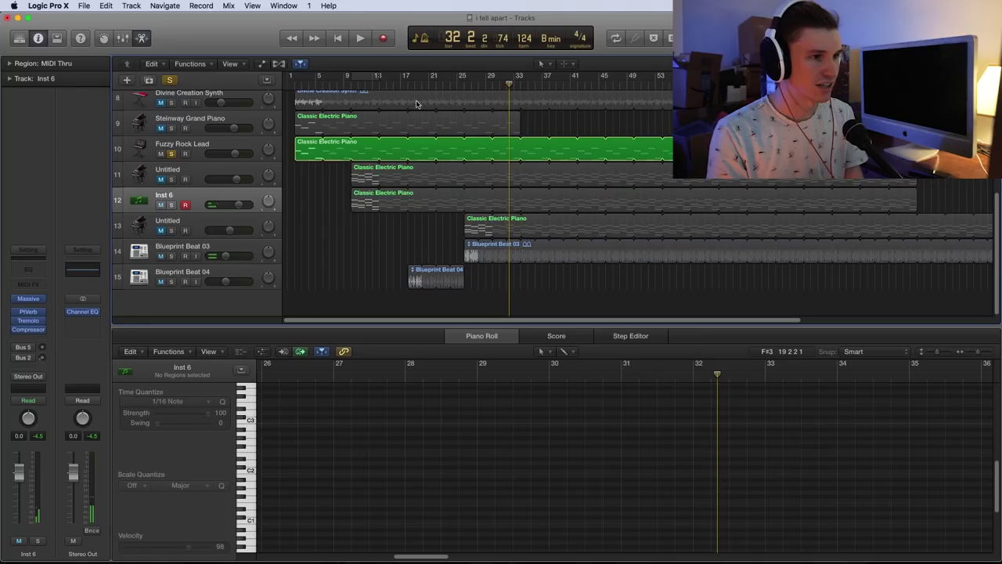
click(465, 86)
key(space)
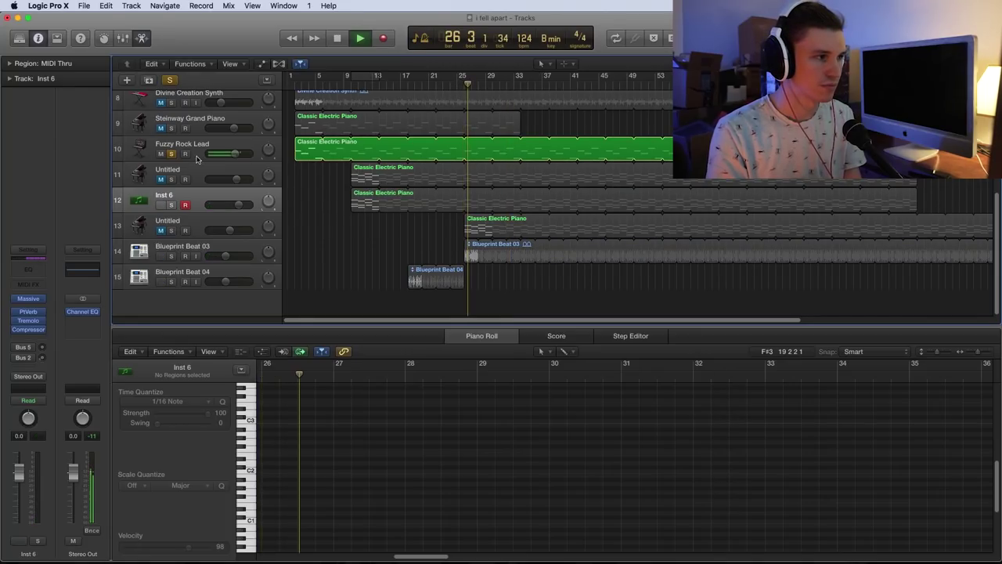
click(172, 154)
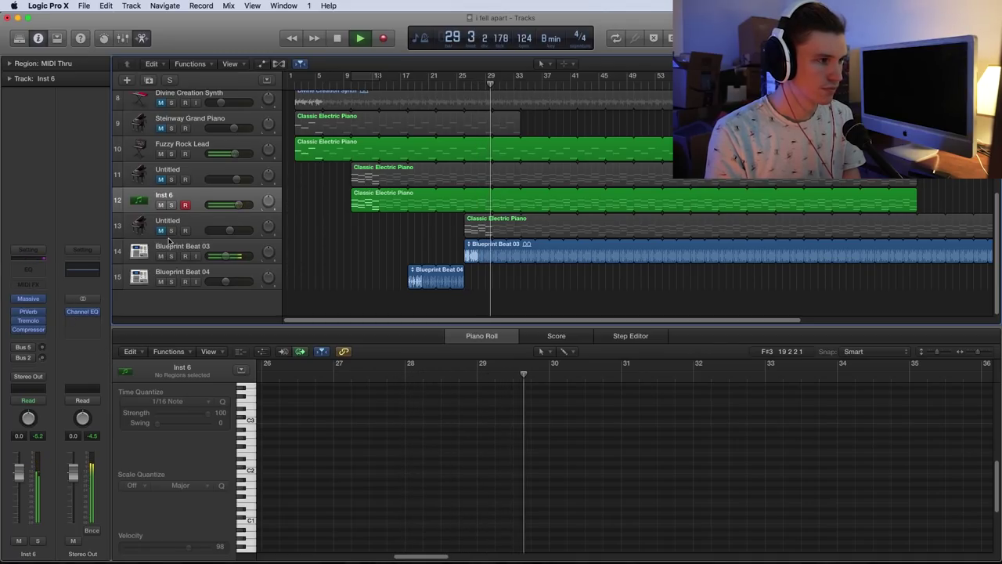
key(space)
Insert an Arpeggiator as a MIDI effect on Inst 6 and move its window clear of the tracks.
click(31, 284)
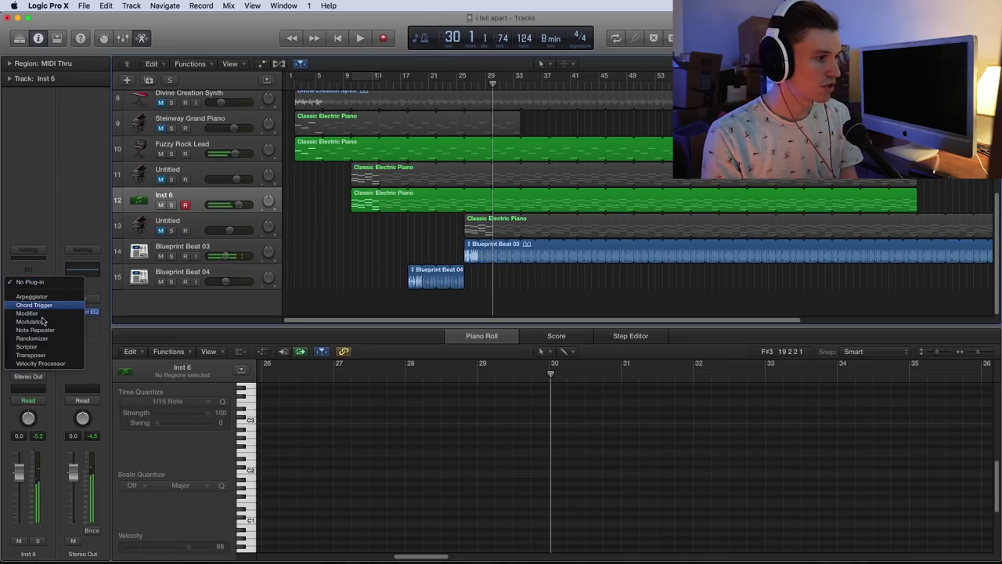
click(40, 301)
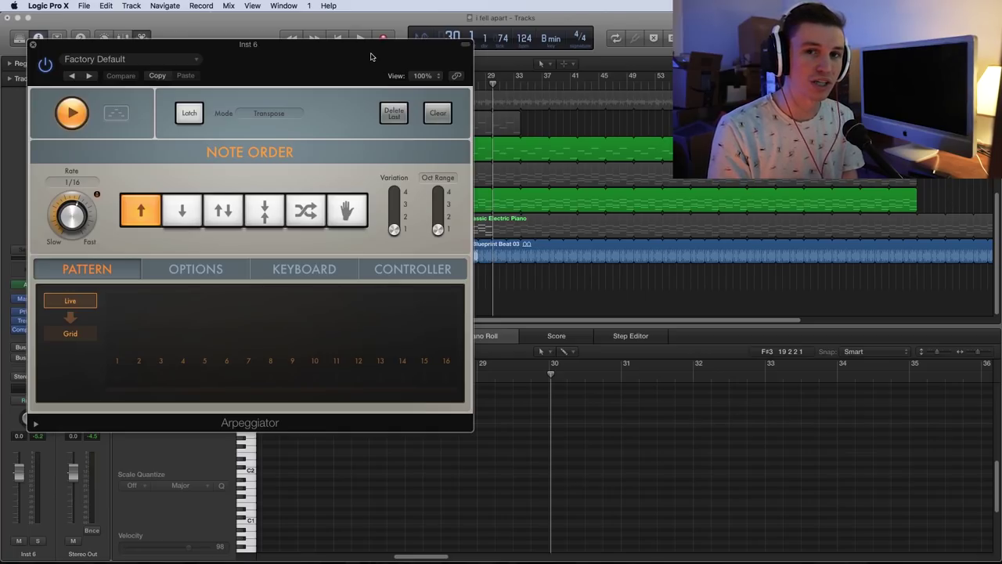
drag(371, 56, 877, 93)
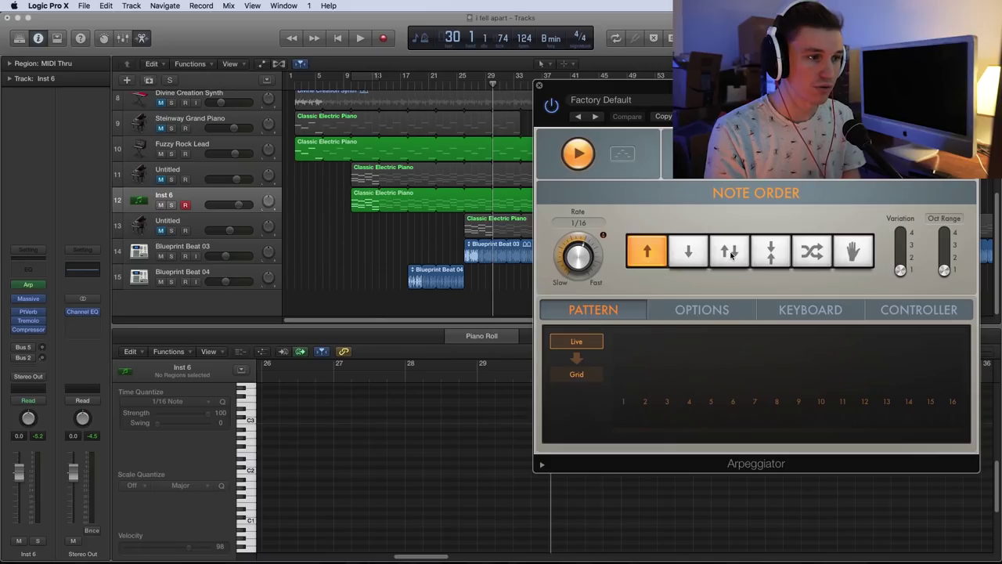
Play the arpeggiated synth, move Massive's window beside the Arpeggiator and raise the Filter 1 cutoff.
key(space)
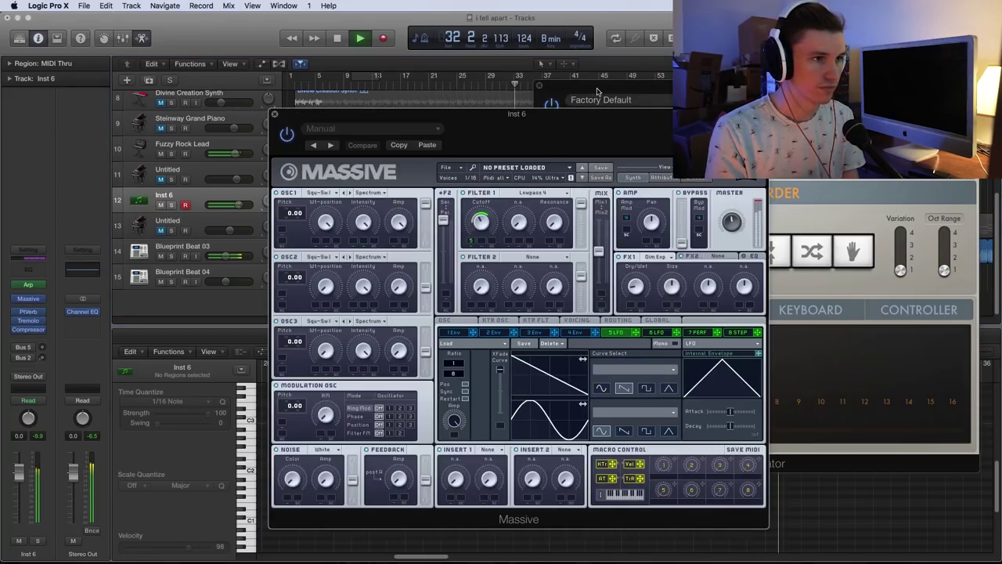
drag(556, 122, 326, 76)
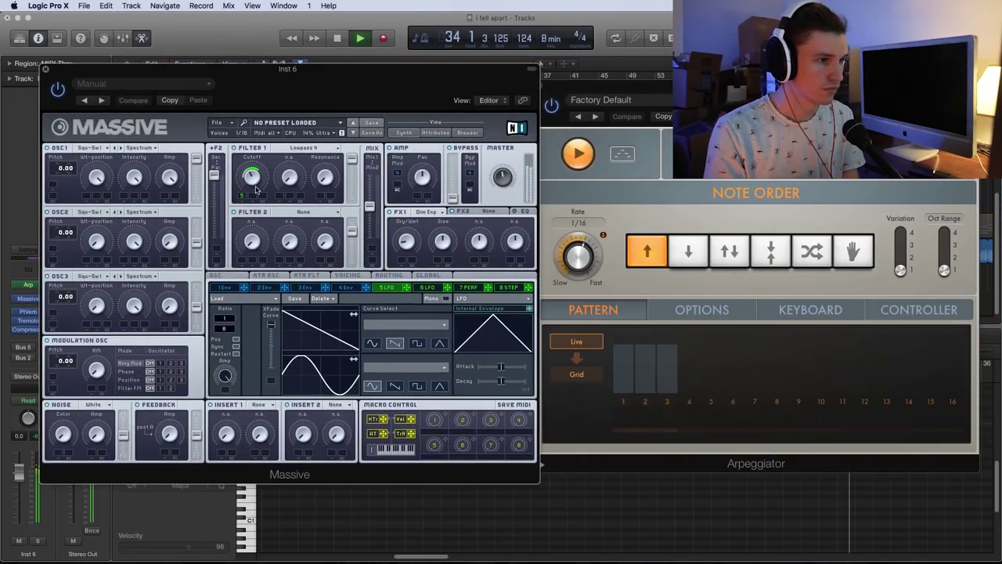
drag(255, 180, 252, 174)
drag(508, 179, 509, 178)
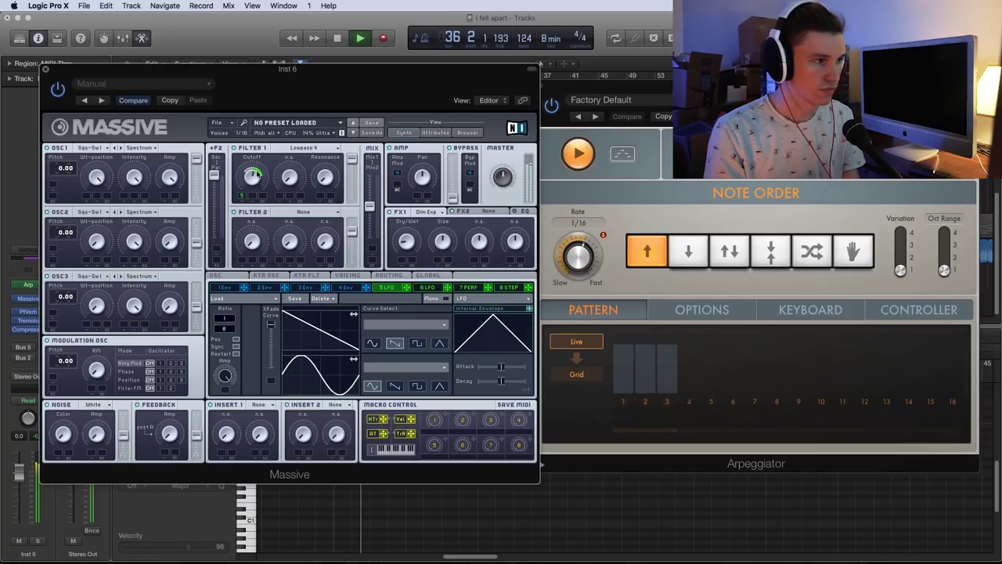
Audition the Arpeggiator's random, up/down, outside-in and down note orders, and return to the upward order.
click(807, 254)
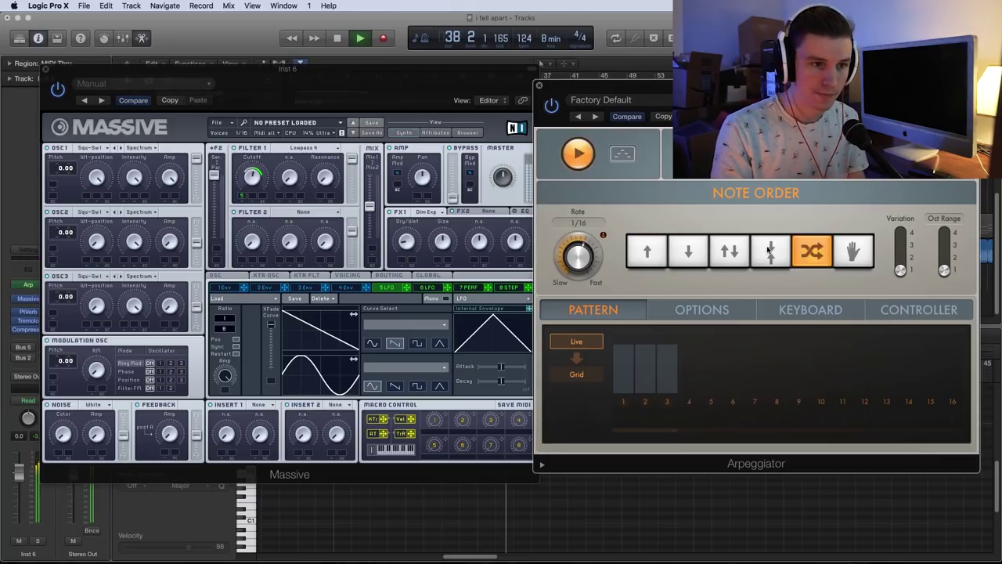
click(730, 251)
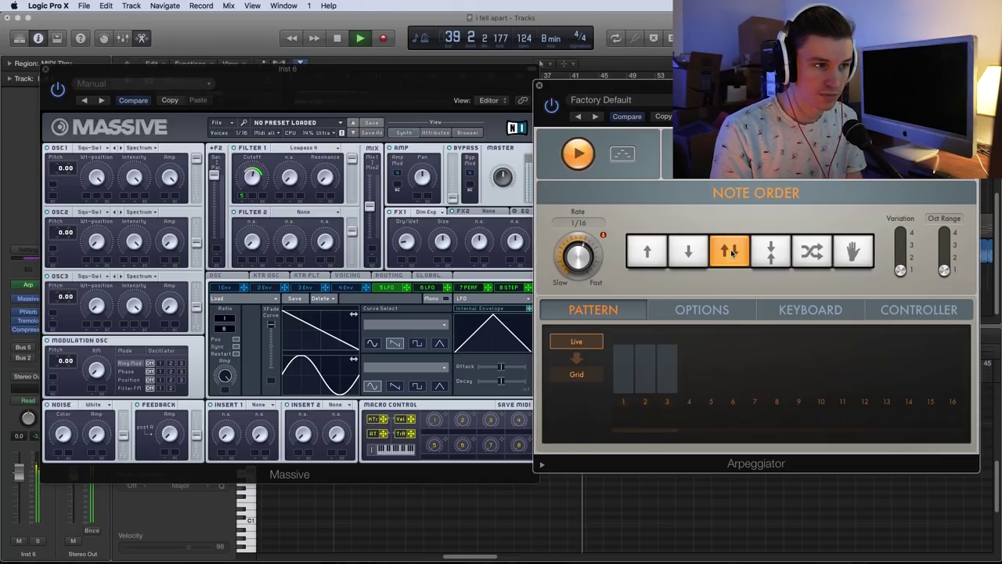
click(762, 255)
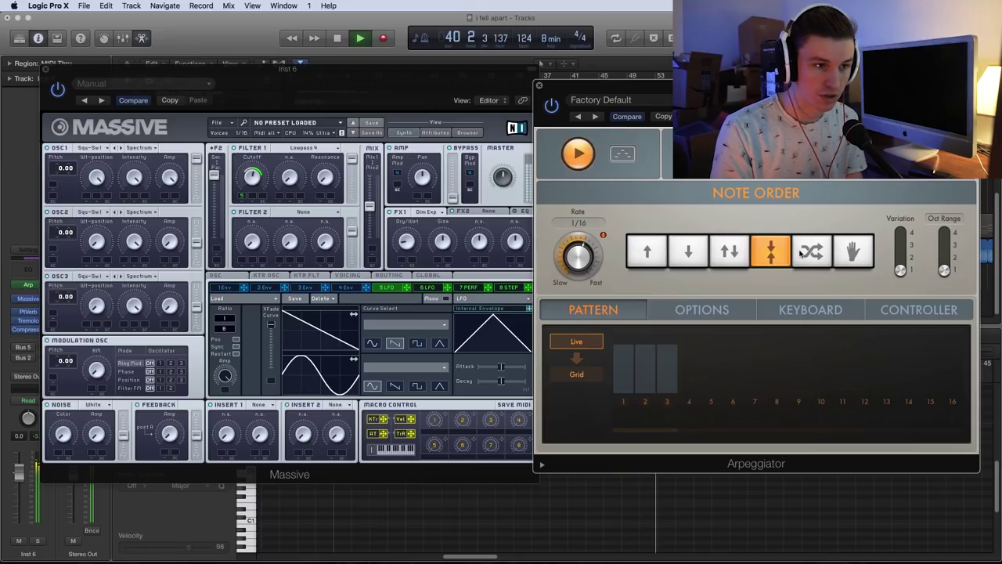
click(686, 255)
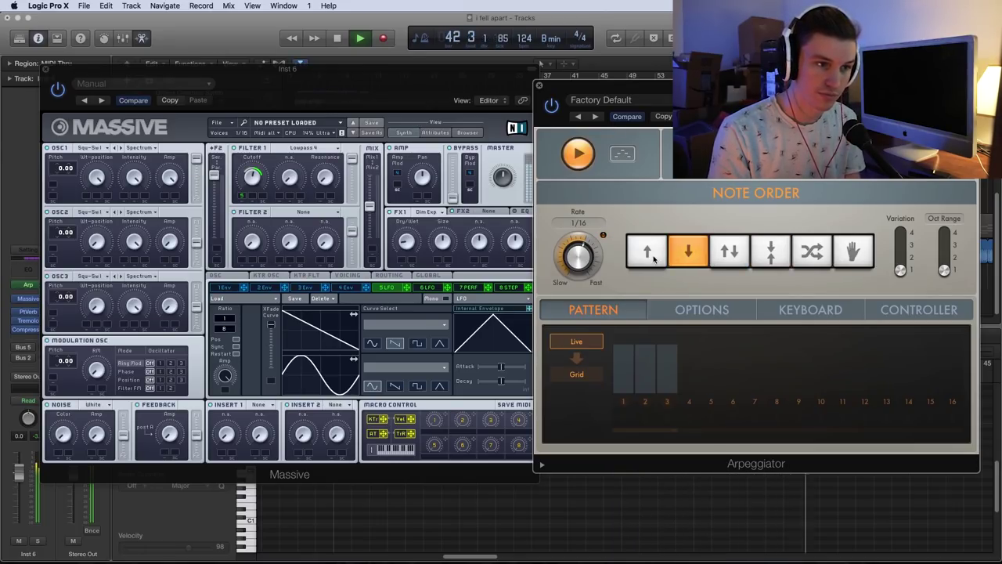
click(653, 260)
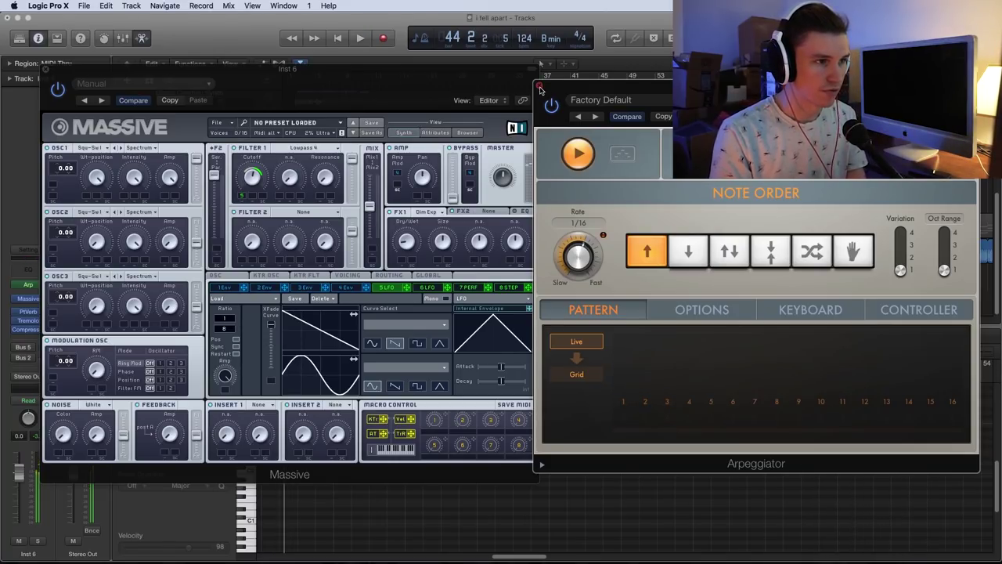
Stop playback and close the Arpeggiator and Massive windows.
click(539, 85)
key(space)
drag(129, 73, 269, 114)
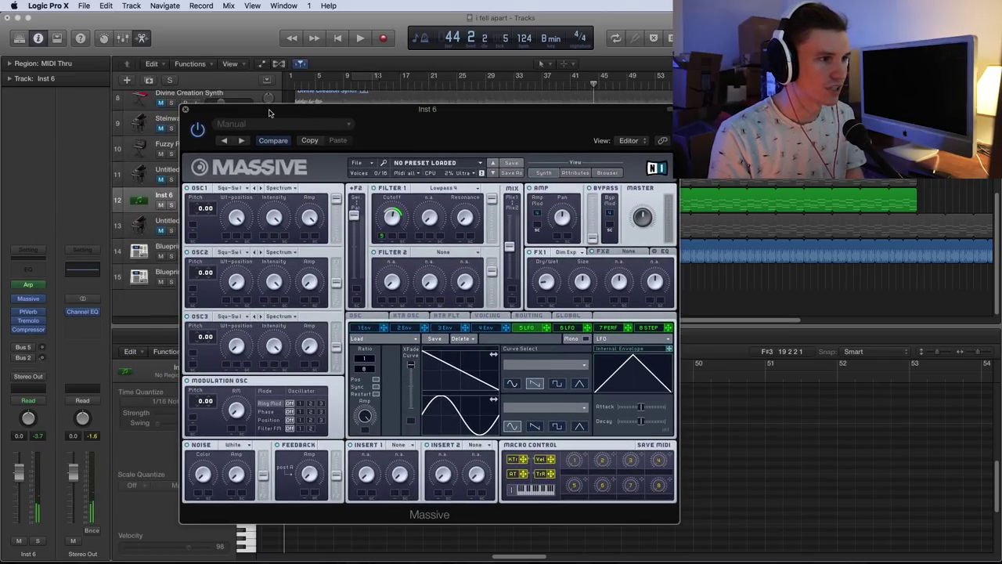
click(186, 114)
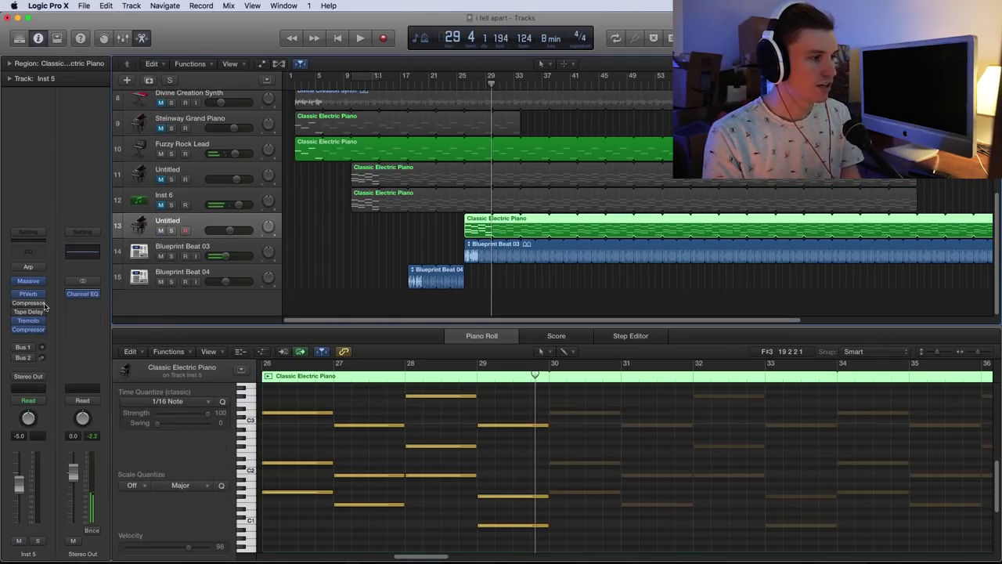
Bring Inst 6 back into the mix in place of track 13 and raise Massive's Filter 1 cutoff while auditioning it.
click(162, 205)
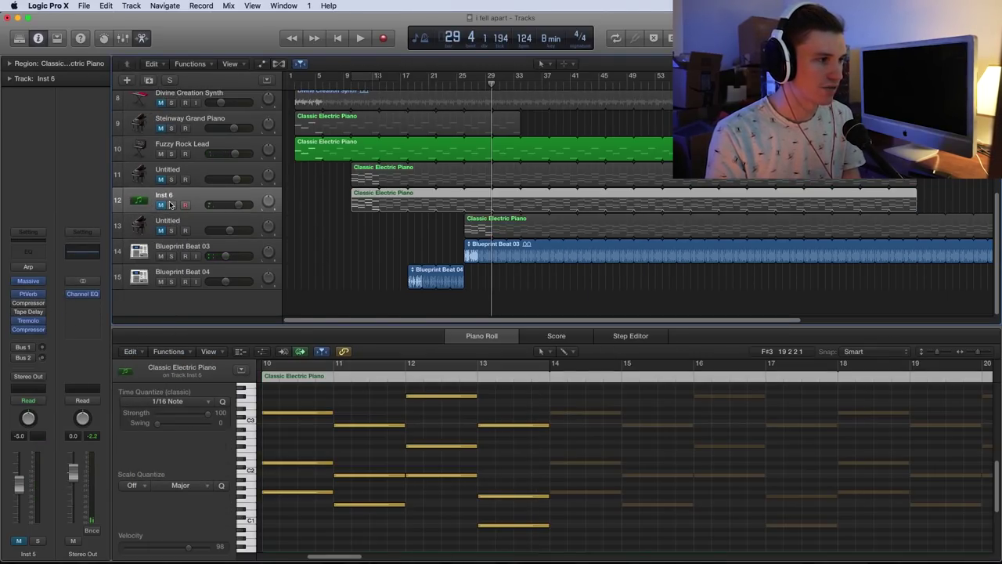
key(space)
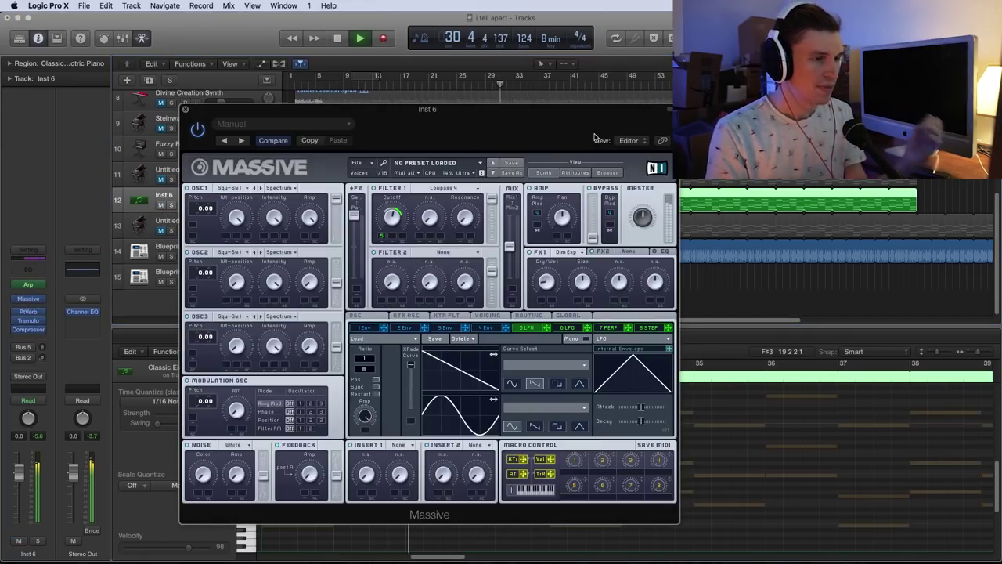
drag(581, 118, 657, 99)
key(space)
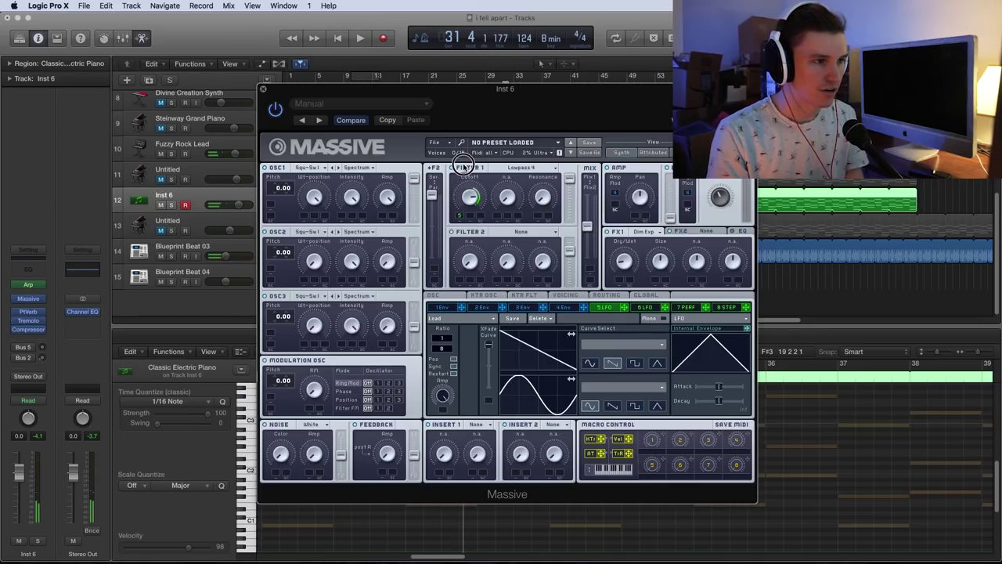
Lower the wet output of Inst 6's PlatinumVerb to 35% and close its window.
click(27, 312)
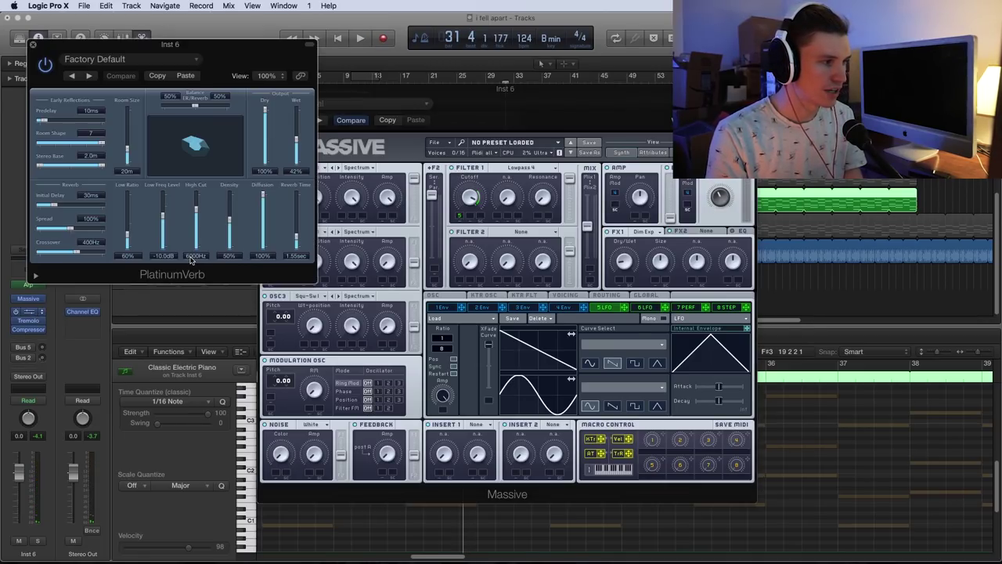
mouse_move(297, 147)
mouse_down()
mouse_move(298, 114)
mouse_move(297, 149)
mouse_up()
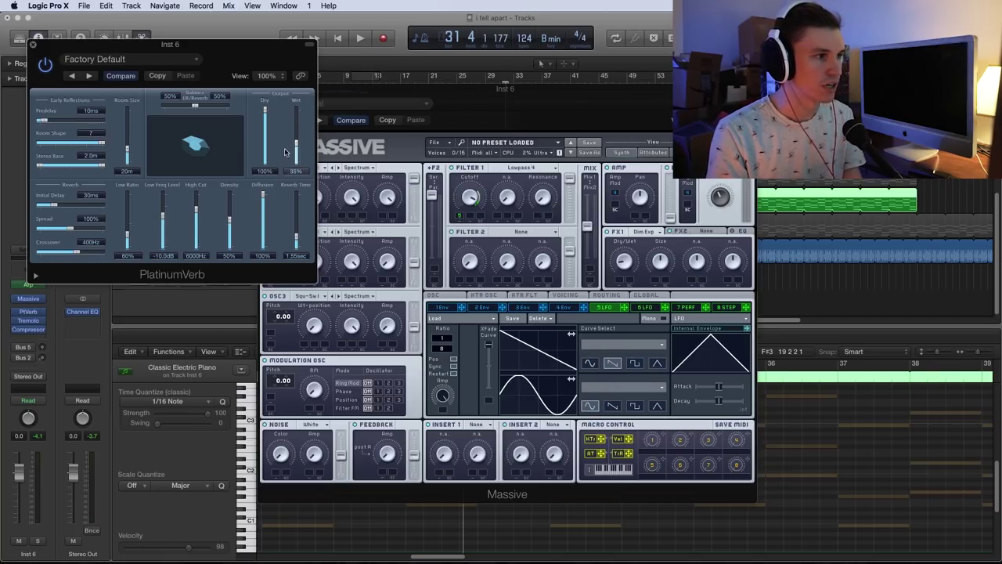
click(33, 44)
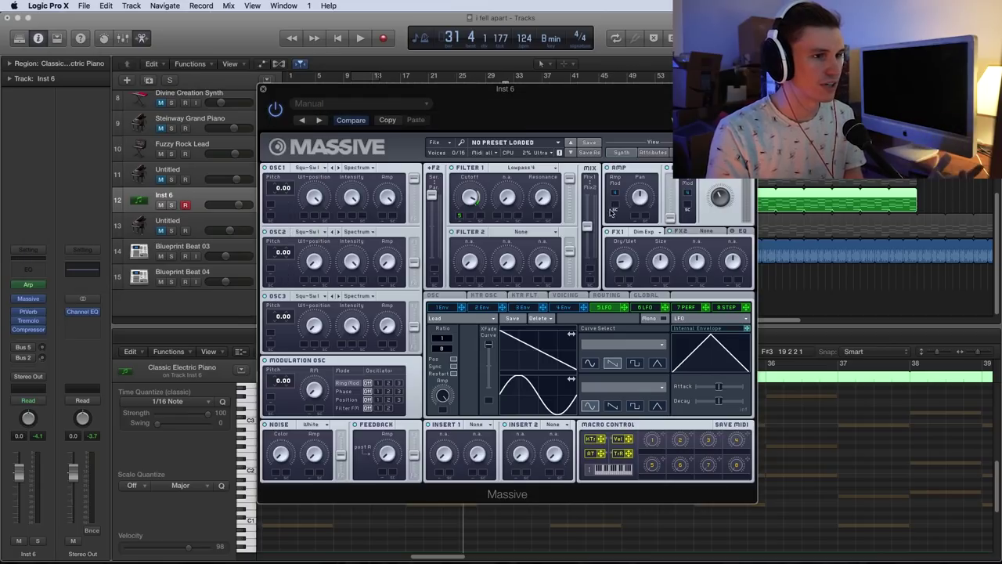